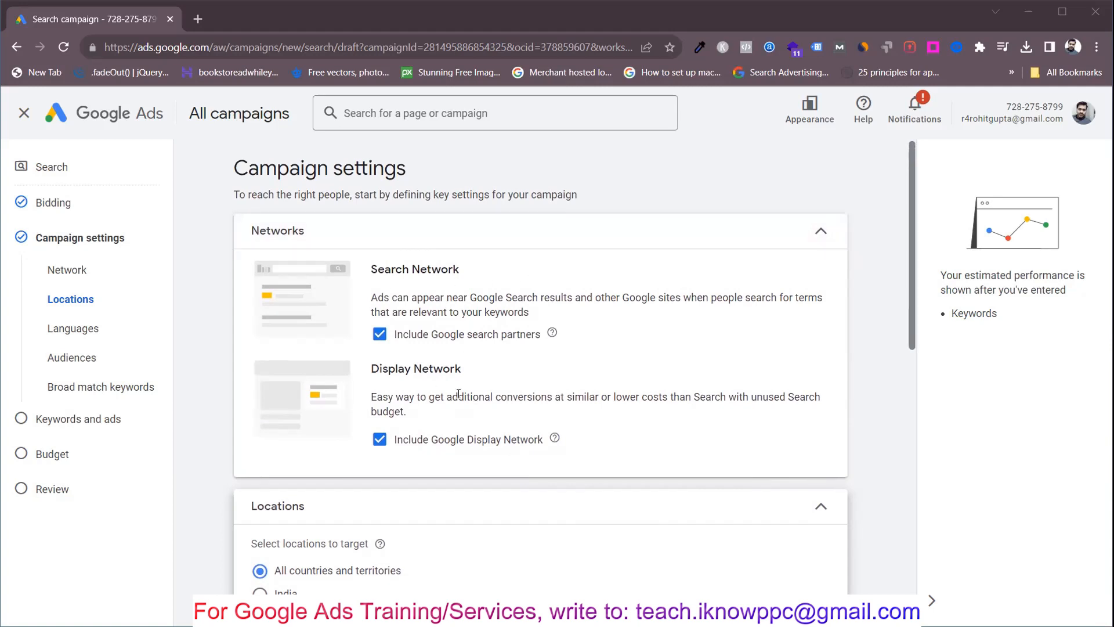
Step: Review the location targeting choices and location options in the campaign settings
scroll(459, 394, down, 3)
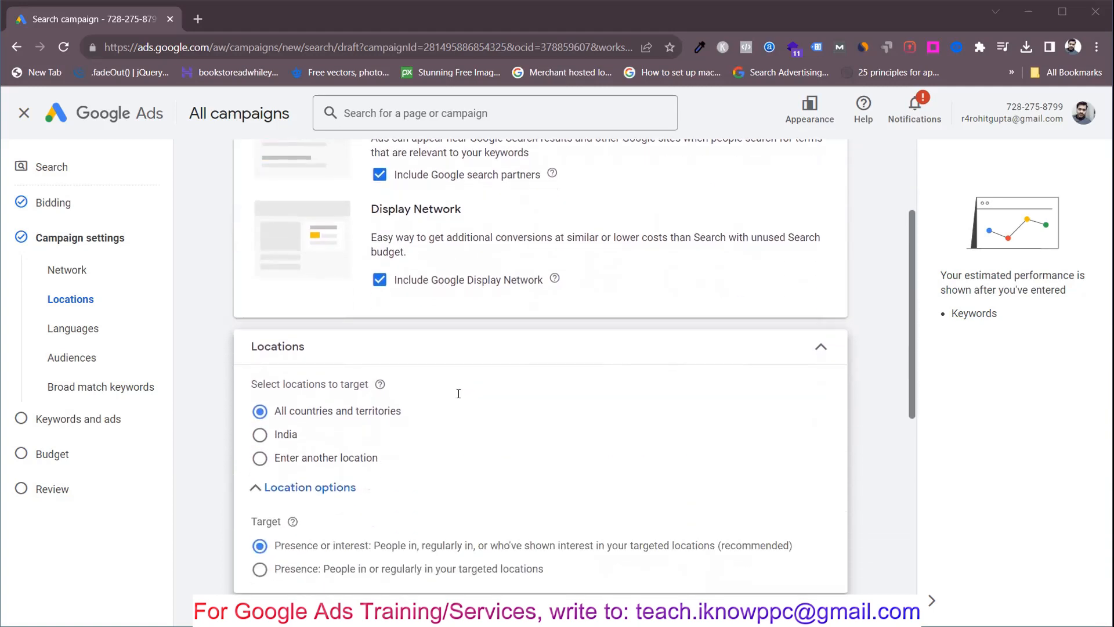
scroll(360, 343, down, 2)
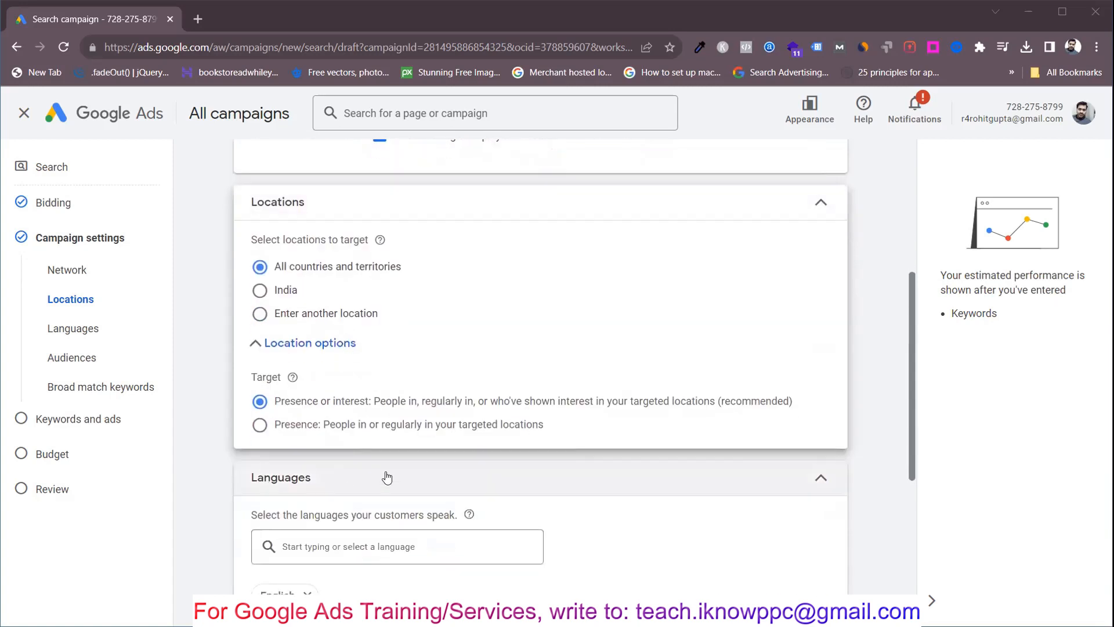
scroll(364, 476, up, 1)
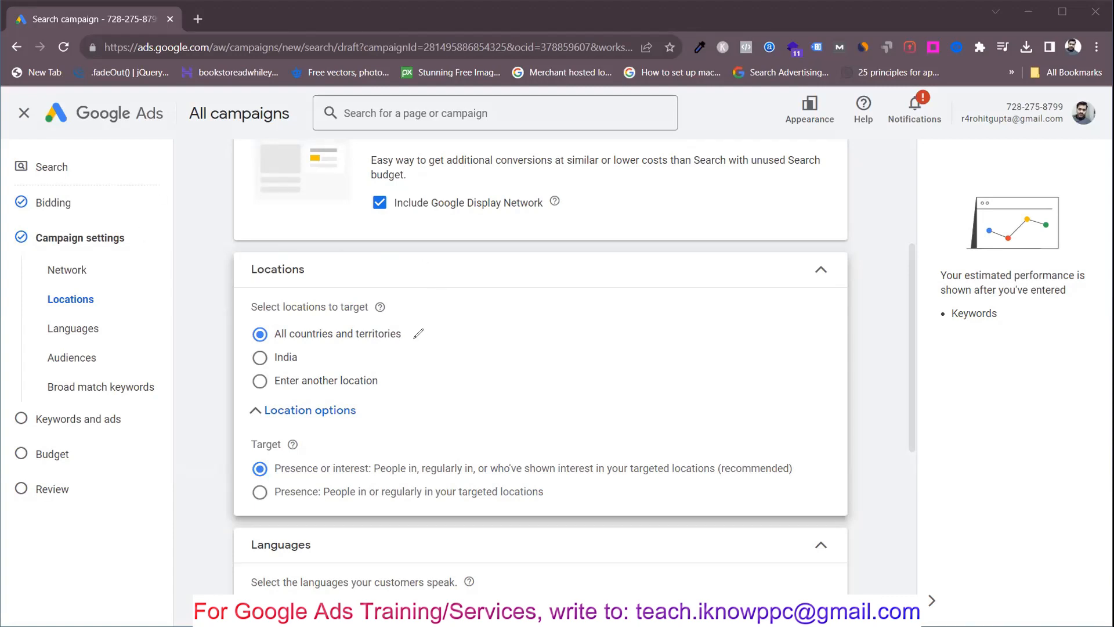
drag(410, 329, 444, 317)
click(302, 359)
drag(383, 347, 402, 343)
mouse_move(313, 353)
mouse_down()
mouse_move(303, 359)
mouse_move(338, 358)
mouse_up()
drag(389, 383, 421, 372)
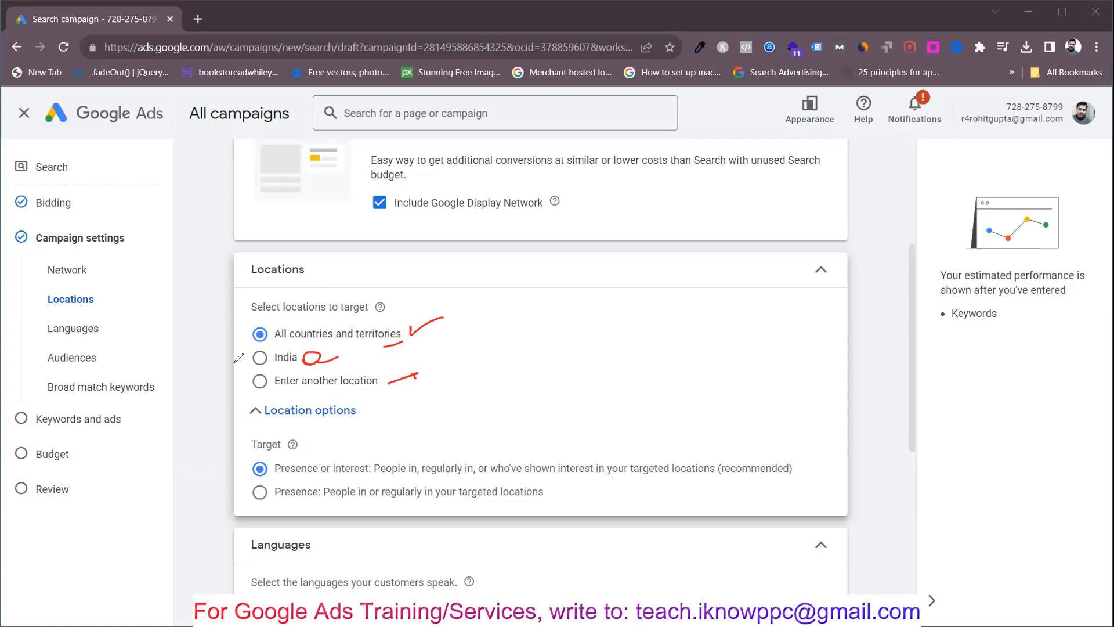
drag(220, 369, 248, 362)
drag(227, 352, 248, 360)
mouse_move(376, 374)
mouse_down()
mouse_move(468, 330)
mouse_move(472, 348)
mouse_move(488, 340)
mouse_move(464, 362)
mouse_move(476, 358)
mouse_up()
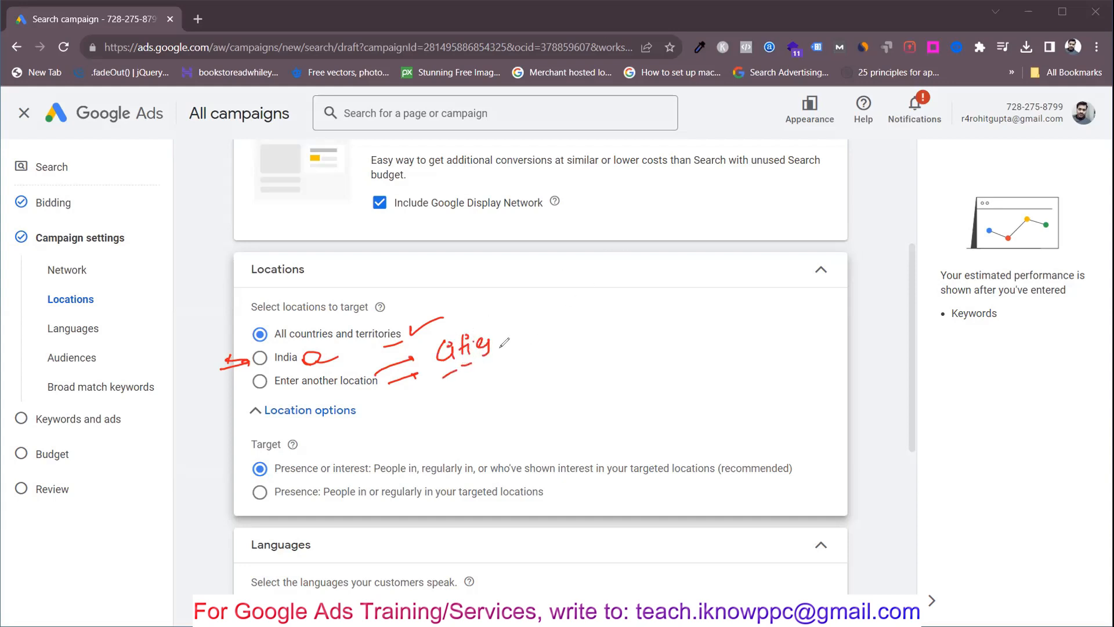
mouse_move(504, 324)
mouse_down()
mouse_move(503, 350)
mouse_move(540, 325)
mouse_move(546, 339)
mouse_move(599, 318)
mouse_up()
mouse_move(574, 349)
mouse_down()
mouse_move(585, 340)
mouse_move(572, 332)
mouse_up()
drag(358, 393, 394, 365)
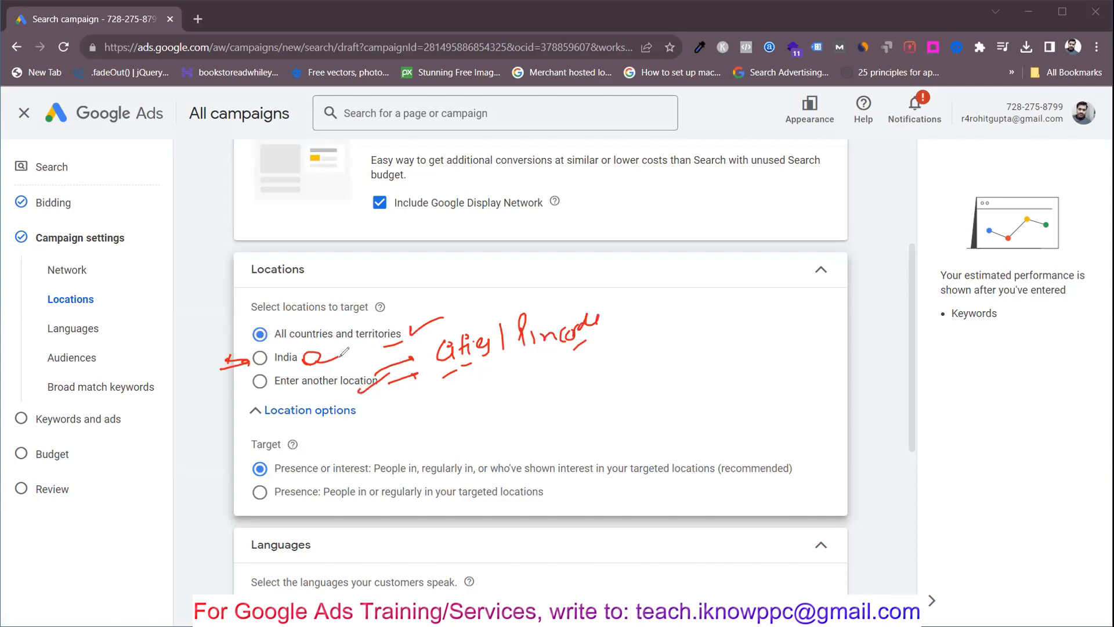
drag(347, 376, 362, 361)
mouse_move(248, 454)
mouse_down()
mouse_move(272, 456)
mouse_move(308, 430)
mouse_move(240, 449)
mouse_move(338, 432)
mouse_up()
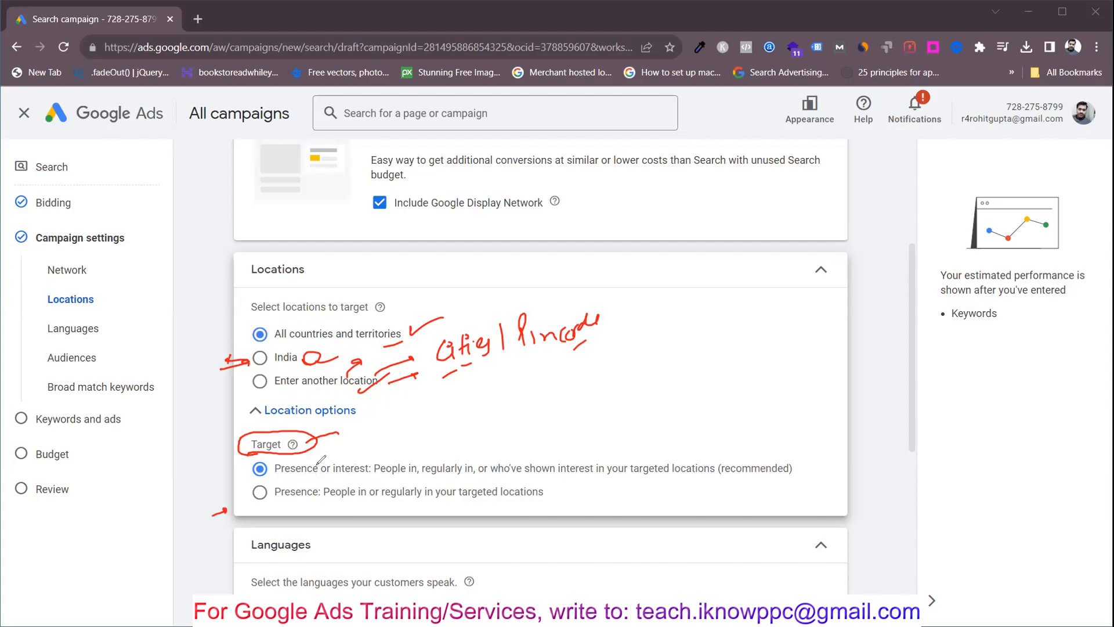
mouse_move(341, 444)
mouse_down()
mouse_move(410, 479)
mouse_move(726, 473)
mouse_up()
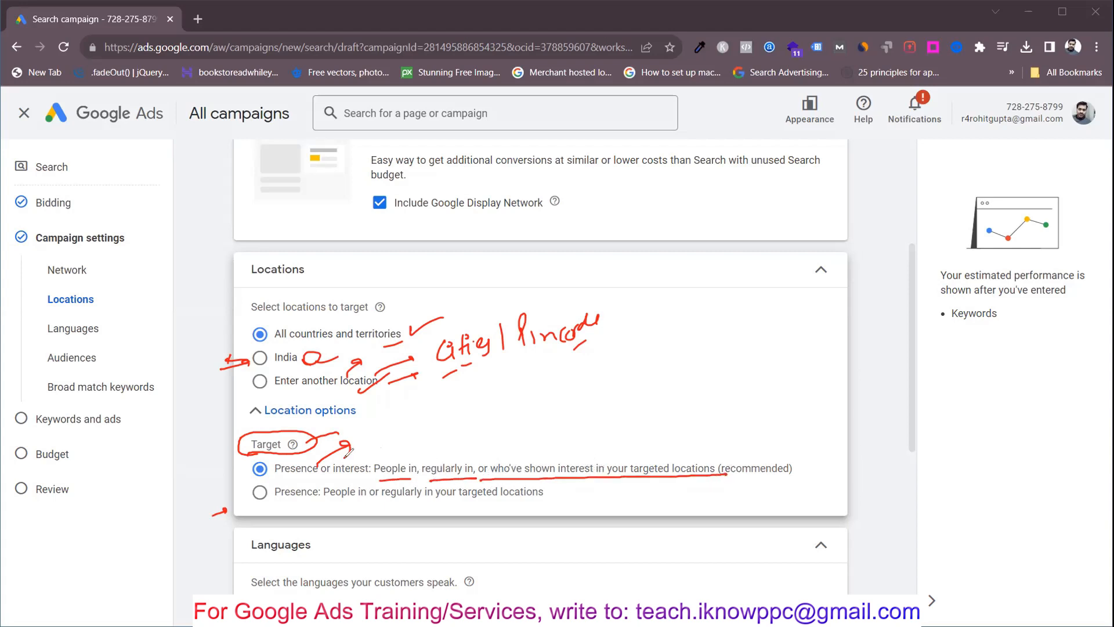
drag(361, 462, 387, 441)
mouse_move(429, 400)
mouse_down()
mouse_move(453, 411)
mouse_move(484, 394)
mouse_up()
drag(481, 388, 482, 384)
mouse_move(467, 420)
mouse_down()
mouse_move(501, 405)
mouse_move(482, 446)
mouse_up()
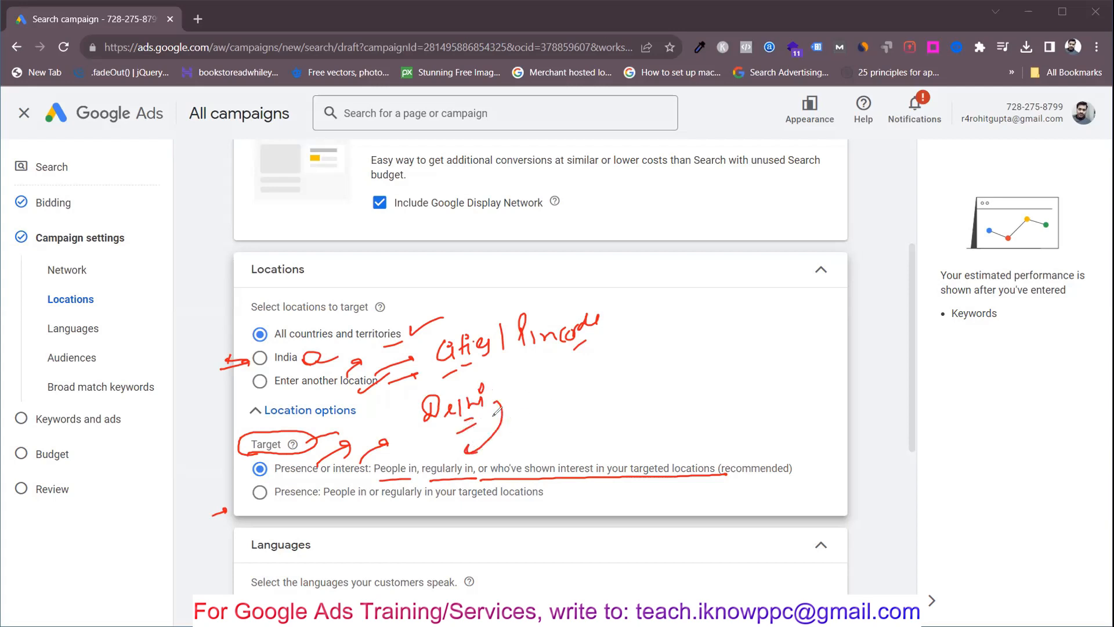
mouse_move(502, 397)
mouse_down()
mouse_move(531, 386)
mouse_move(471, 457)
mouse_up()
drag(510, 423, 526, 417)
drag(528, 463, 562, 417)
mouse_move(486, 382)
mouse_down()
mouse_move(431, 382)
mouse_move(422, 428)
mouse_move(465, 384)
mouse_up()
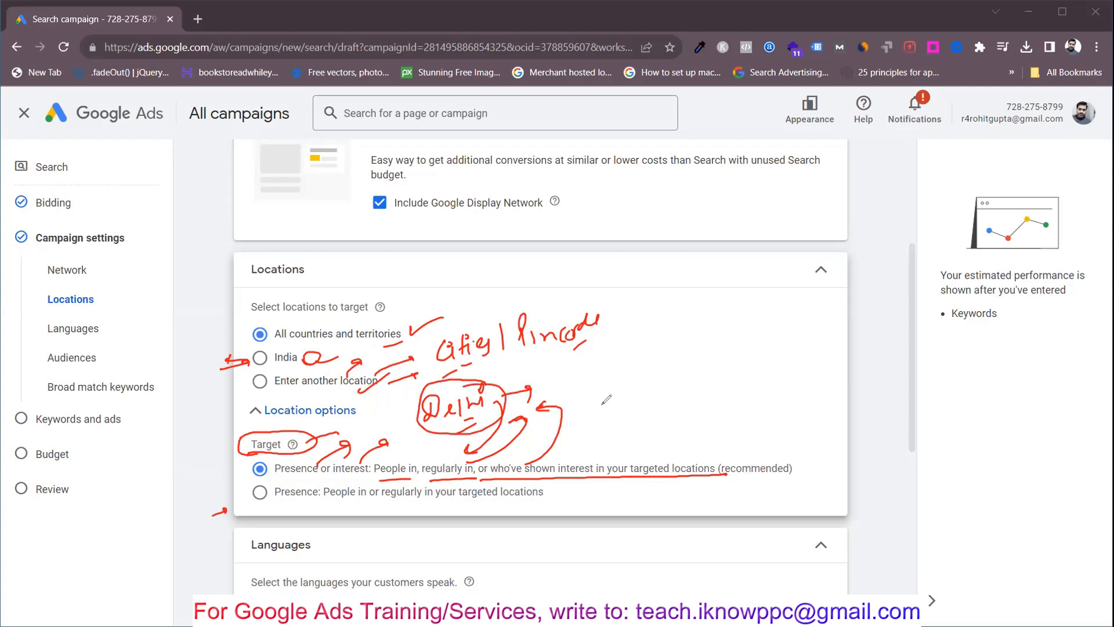
drag(561, 397, 582, 393)
drag(649, 347, 651, 368)
drag(671, 361, 686, 368)
mouse_move(696, 341)
mouse_down()
mouse_move(695, 364)
mouse_move(712, 360)
mouse_up()
drag(717, 337, 695, 319)
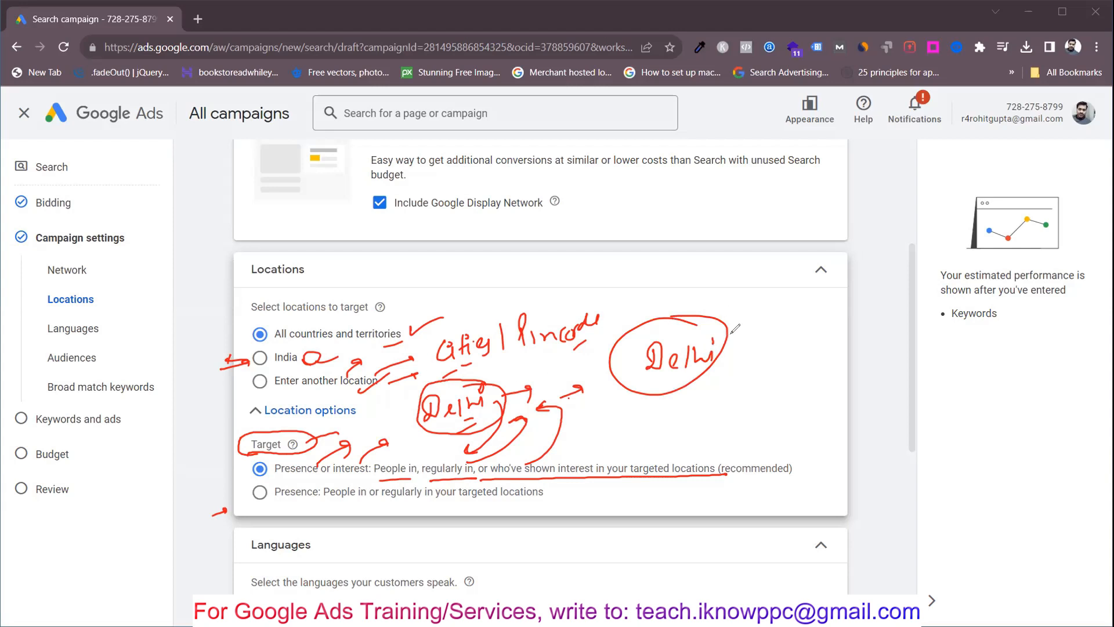
drag(725, 335, 748, 332)
mouse_move(764, 311)
mouse_down()
mouse_move(759, 333)
mouse_move(777, 331)
mouse_up()
mouse_move(788, 320)
mouse_down()
mouse_move(785, 331)
mouse_move(832, 318)
mouse_up()
drag(802, 346, 823, 337)
drag(705, 373, 745, 386)
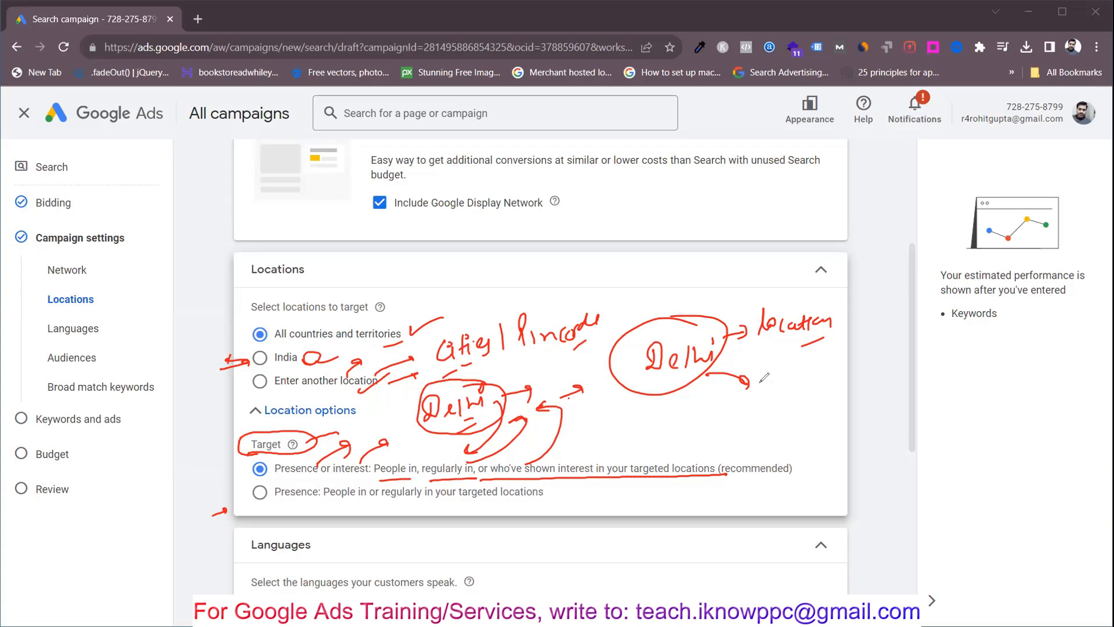
mouse_move(764, 376)
mouse_down()
mouse_move(803, 376)
mouse_move(785, 397)
mouse_move(816, 372)
mouse_move(789, 374)
mouse_up()
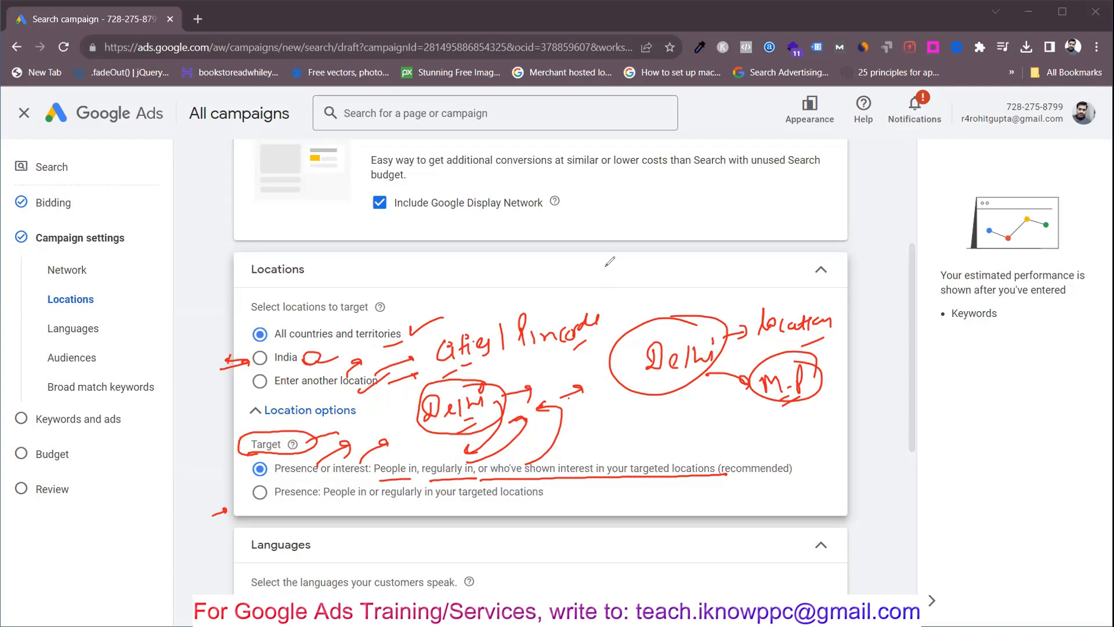
mouse_move(606, 248)
mouse_down()
mouse_move(664, 249)
mouse_move(656, 272)
mouse_move(671, 235)
mouse_move(608, 295)
mouse_up()
mouse_move(679, 256)
mouse_down()
mouse_move(701, 251)
mouse_move(712, 286)
mouse_up()
drag(710, 246, 748, 203)
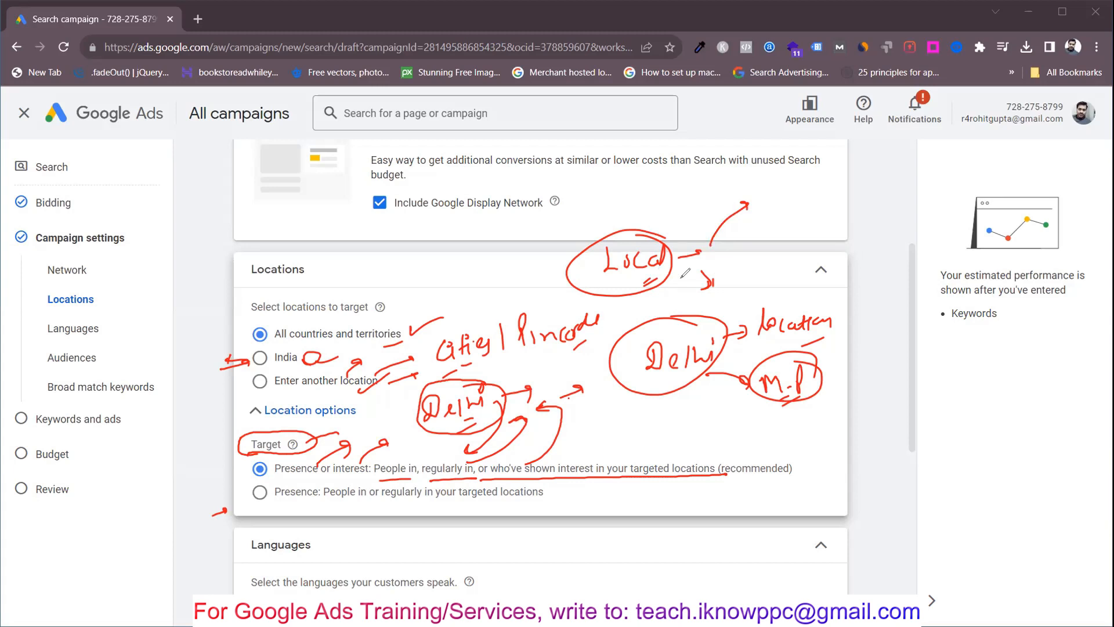
mouse_move(606, 449)
mouse_down()
mouse_move(597, 472)
mouse_move(614, 452)
mouse_up()
mouse_move(773, 224)
mouse_down()
mouse_move(776, 244)
mouse_move(871, 216)
mouse_move(851, 195)
mouse_move(760, 256)
mouse_move(720, 311)
mouse_move(734, 308)
mouse_up()
click(863, 206)
mouse_move(804, 285)
mouse_down()
mouse_move(815, 293)
mouse_move(892, 255)
mouse_move(772, 302)
mouse_move(747, 295)
mouse_up()
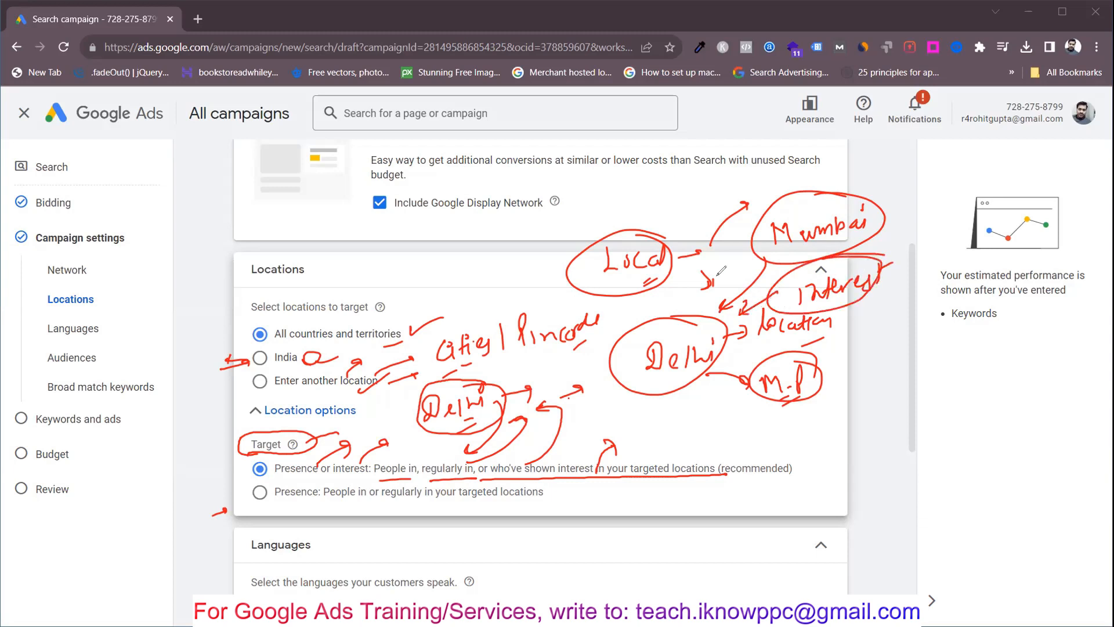
drag(783, 206, 808, 181)
mouse_move(801, 187)
mouse_down()
mouse_move(862, 154)
mouse_move(824, 168)
mouse_move(896, 193)
mouse_up()
mouse_move(929, 184)
mouse_down()
mouse_move(961, 178)
mouse_move(957, 206)
mouse_up()
mouse_move(937, 200)
mouse_down()
mouse_move(951, 196)
mouse_move(935, 198)
mouse_up()
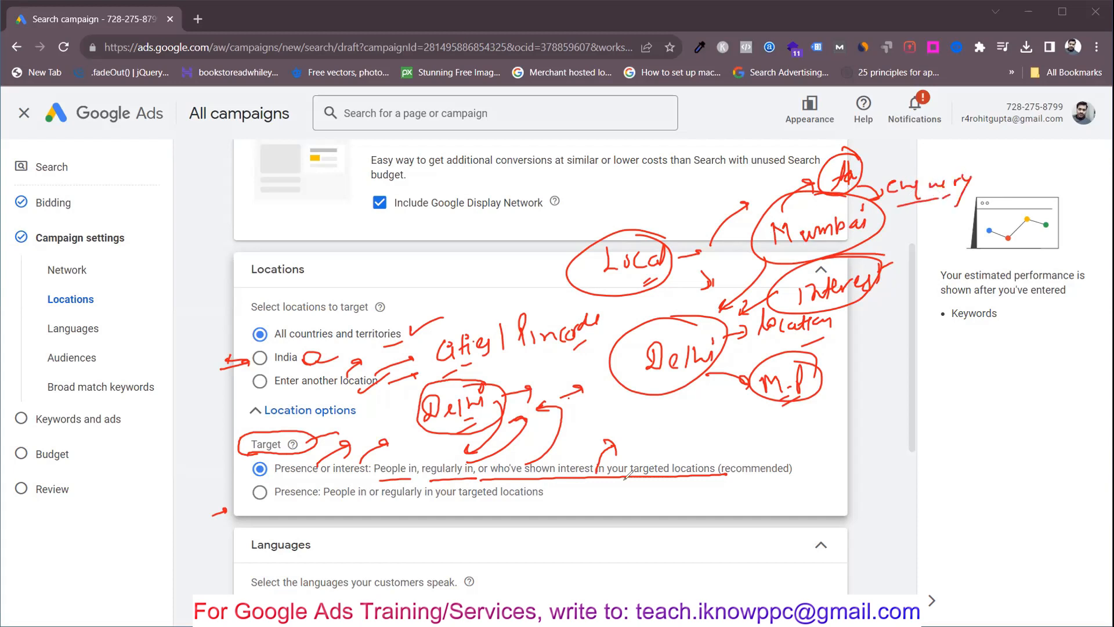
mouse_move(633, 461)
mouse_down()
mouse_move(667, 419)
mouse_move(656, 421)
mouse_up()
drag(652, 459, 676, 444)
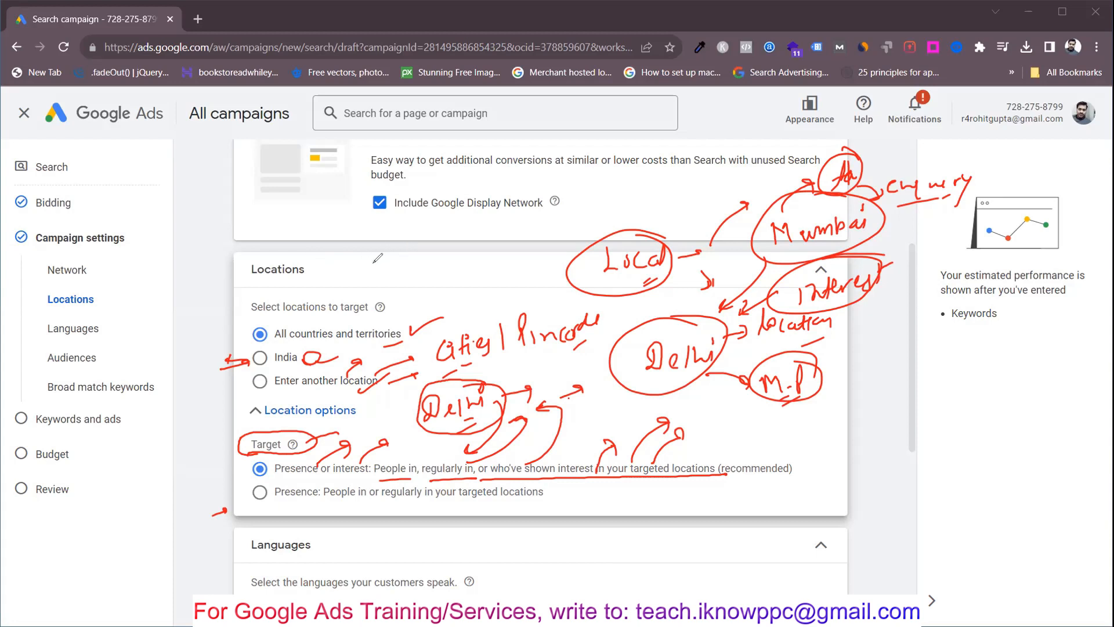
mouse_move(370, 243)
mouse_down()
mouse_move(409, 256)
mouse_move(418, 232)
mouse_move(472, 241)
mouse_move(471, 220)
mouse_move(495, 251)
mouse_up()
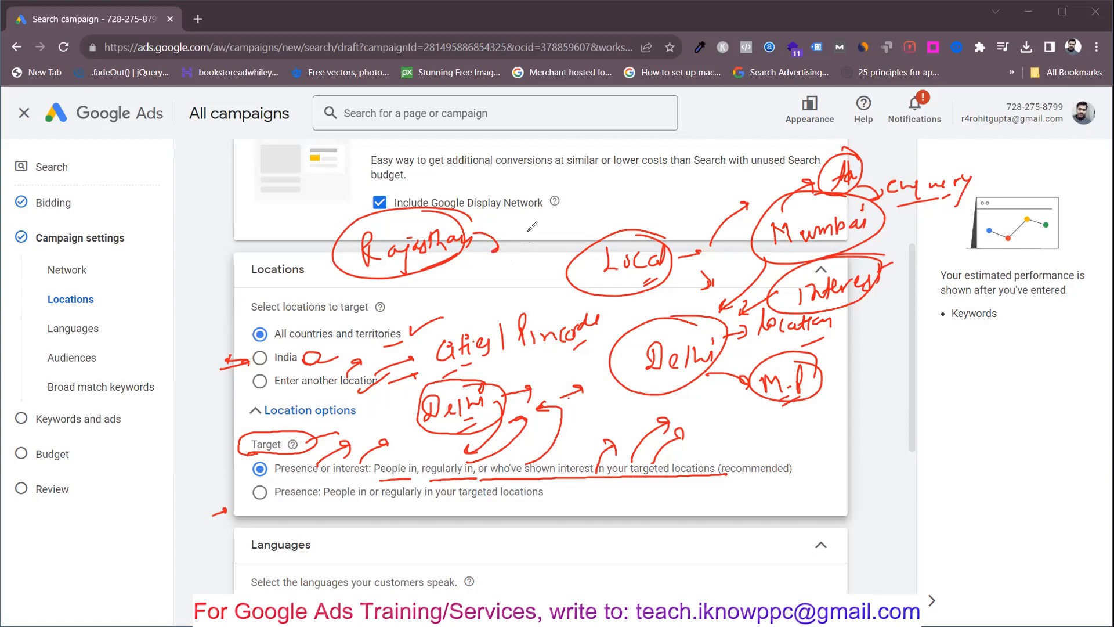
mouse_move(521, 236)
mouse_down()
mouse_move(528, 249)
mouse_move(513, 281)
mouse_up()
drag(280, 479, 350, 442)
drag(281, 497, 562, 506)
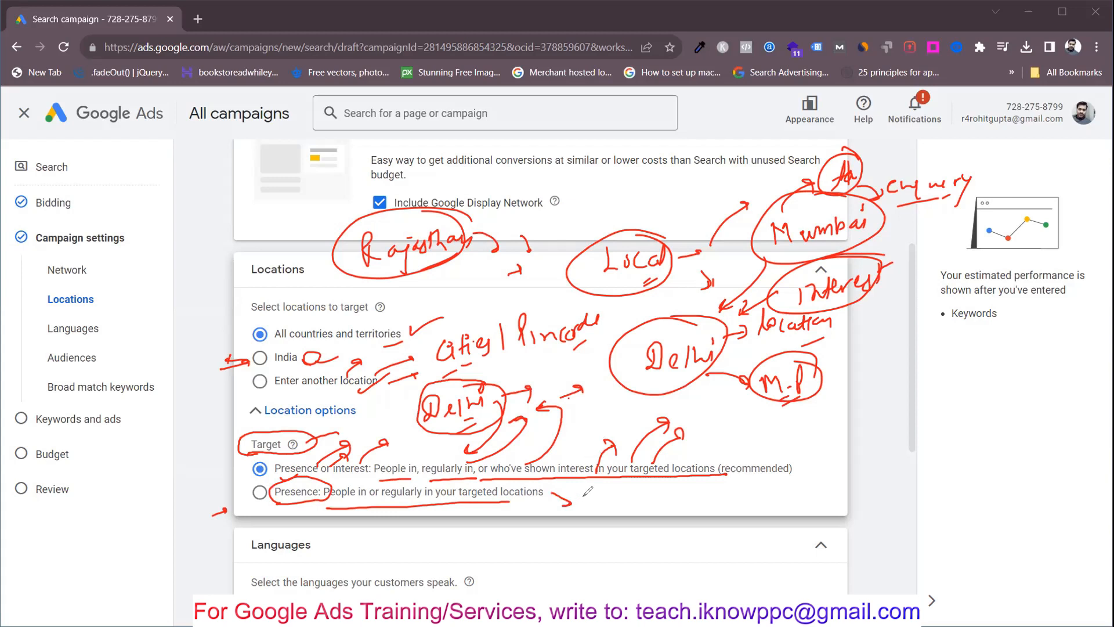
mouse_move(703, 478)
mouse_down()
mouse_move(707, 533)
mouse_move(691, 479)
mouse_move(728, 477)
mouse_move(750, 497)
mouse_move(677, 505)
mouse_up()
mouse_move(739, 486)
mouse_down()
mouse_move(746, 500)
mouse_move(742, 477)
mouse_move(756, 527)
mouse_up()
mouse_move(760, 492)
mouse_down()
mouse_move(845, 452)
mouse_move(857, 469)
mouse_up()
mouse_move(780, 477)
mouse_down()
mouse_move(833, 440)
mouse_move(781, 446)
mouse_up()
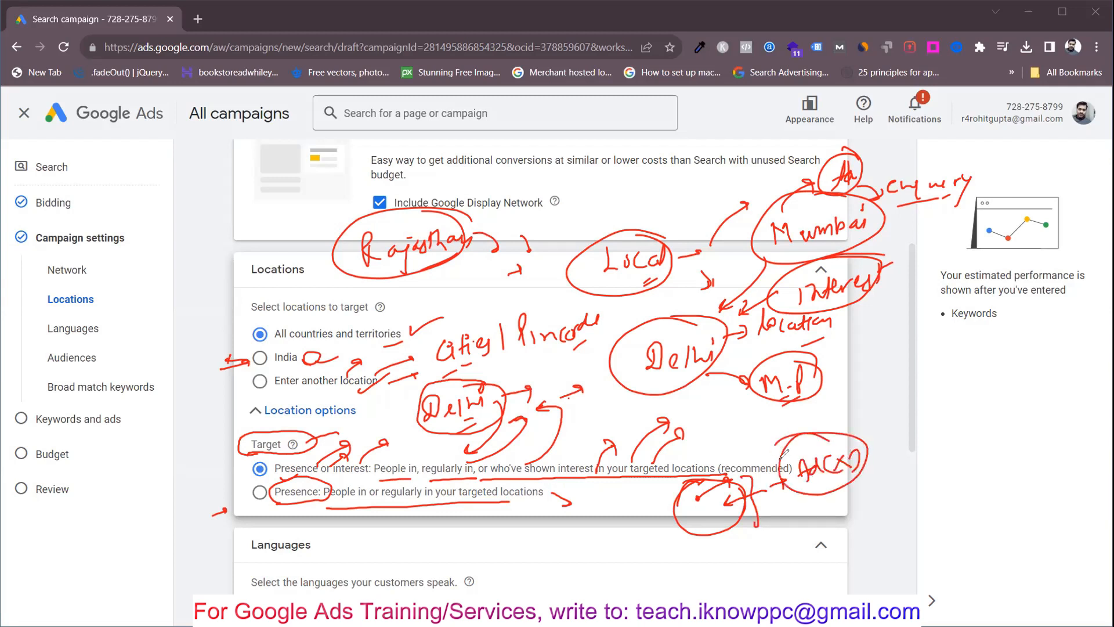
mouse_move(699, 462)
mouse_down()
mouse_move(744, 412)
mouse_move(799, 404)
mouse_up()
mouse_move(779, 427)
mouse_down()
mouse_move(748, 452)
mouse_move(814, 417)
mouse_up()
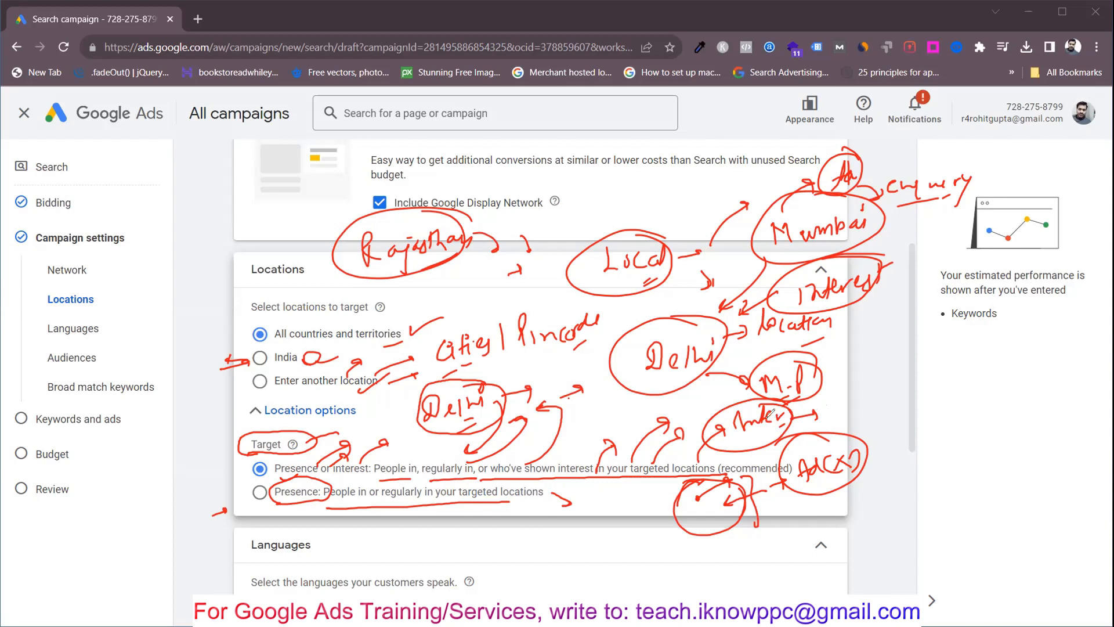
mouse_move(649, 505)
mouse_down()
mouse_move(673, 492)
mouse_move(661, 489)
mouse_up()
mouse_move(735, 513)
mouse_down()
mouse_move(755, 537)
mouse_move(723, 523)
mouse_up()
drag(695, 564, 704, 529)
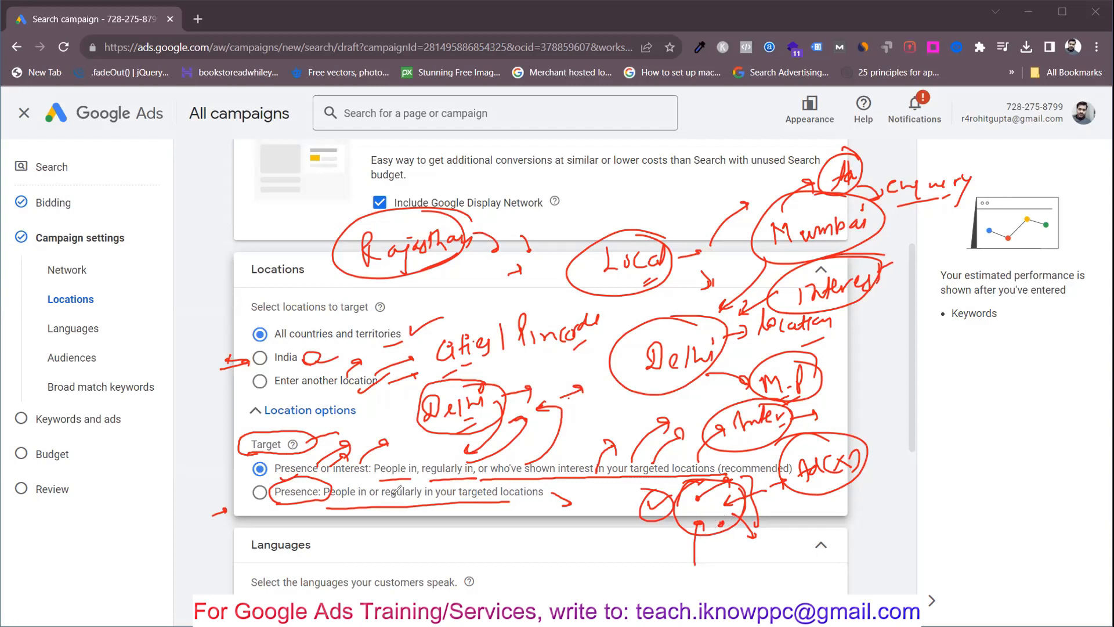
click(48, 391)
mouse_move(224, 463)
mouse_down()
mouse_move(230, 453)
mouse_move(220, 452)
mouse_up()
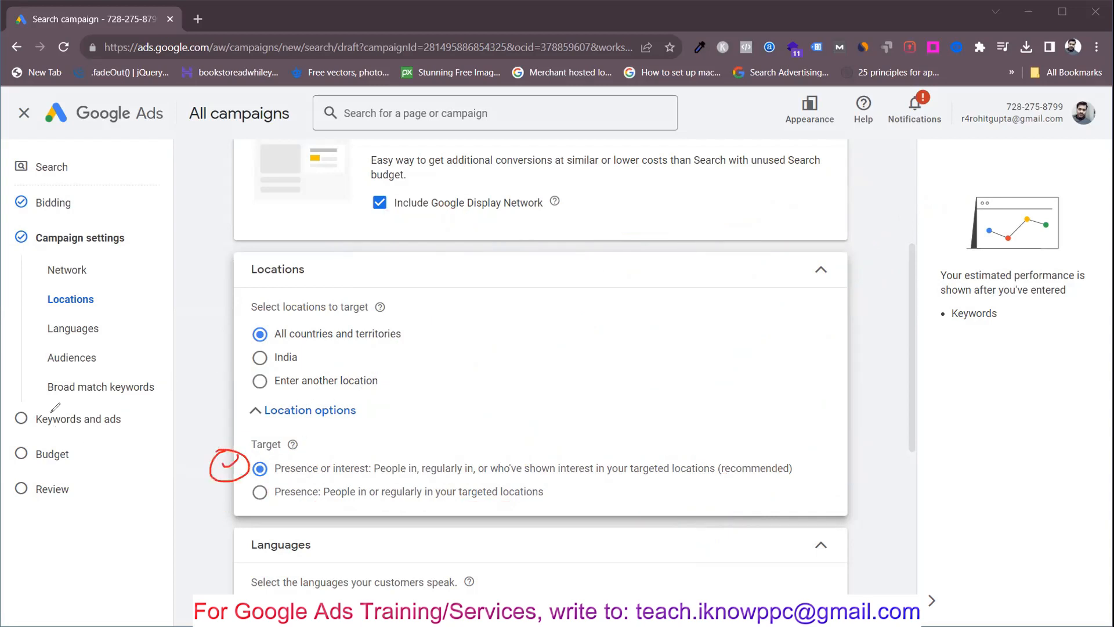
click(99, 402)
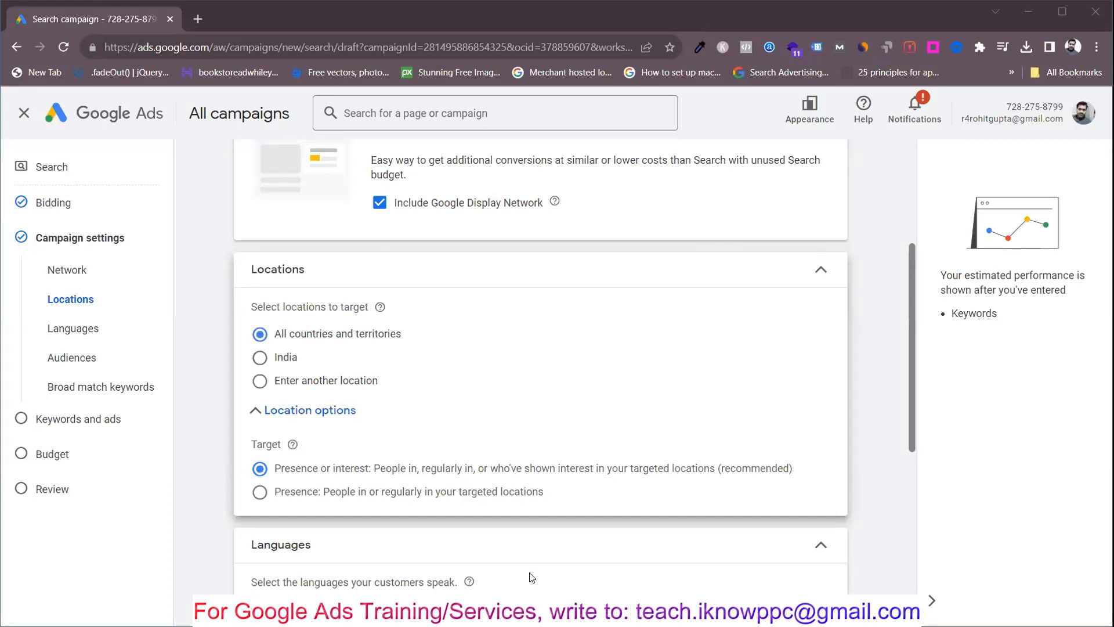
Step: Limit the location target option to Presence: People in or regularly in the targeted locations, and choose to enter another location
click(307, 491)
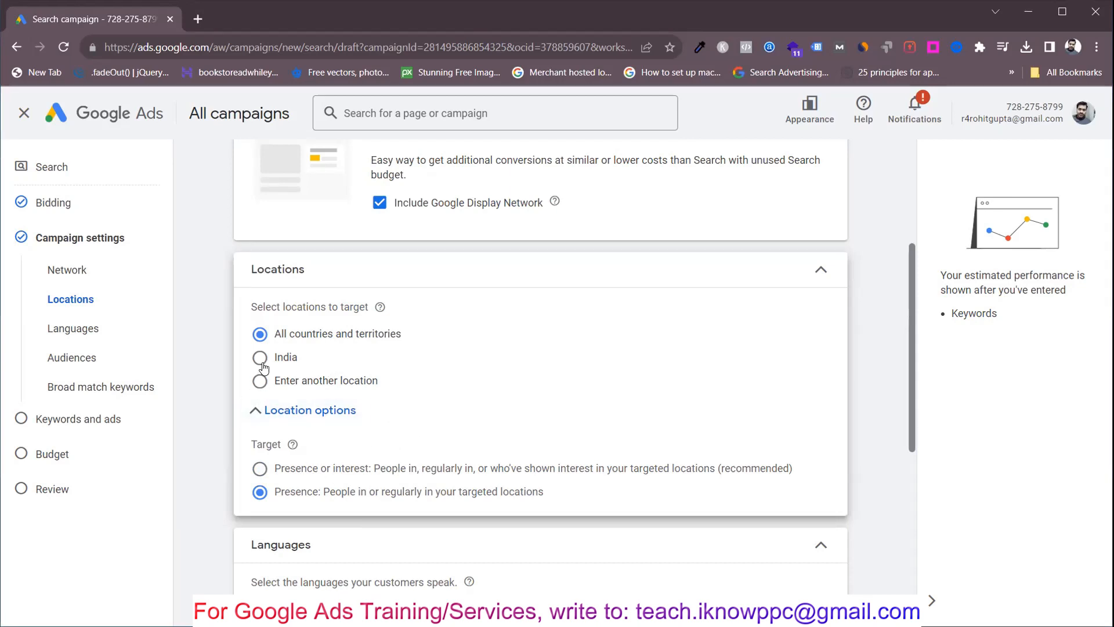
click(288, 356)
click(290, 381)
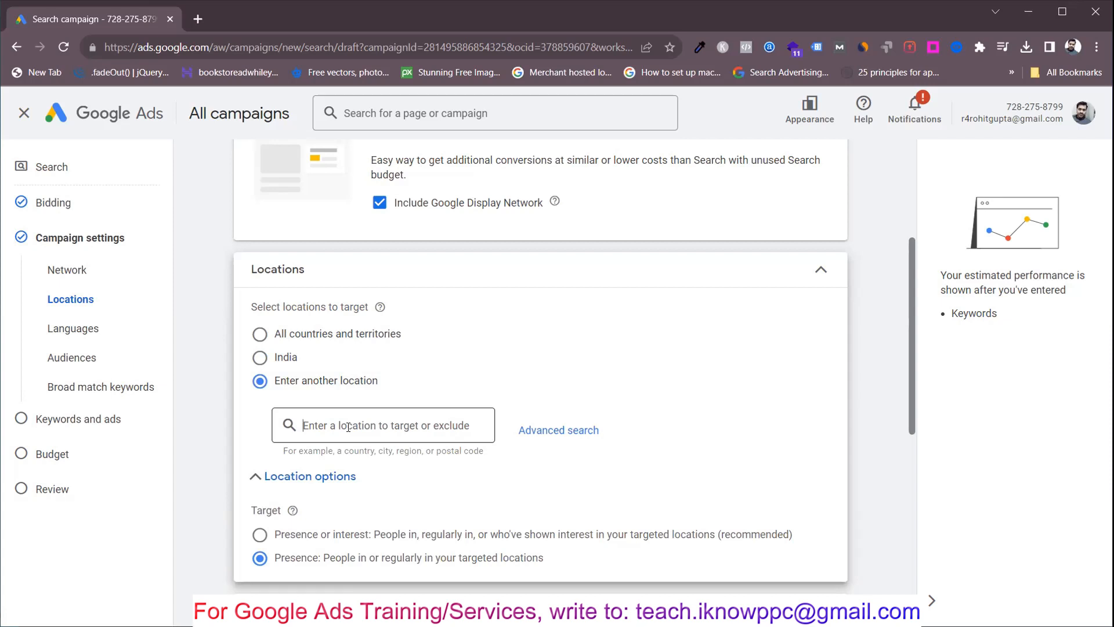
Step: Target India as a country and exclude the Delhi, India union territory
text(india)
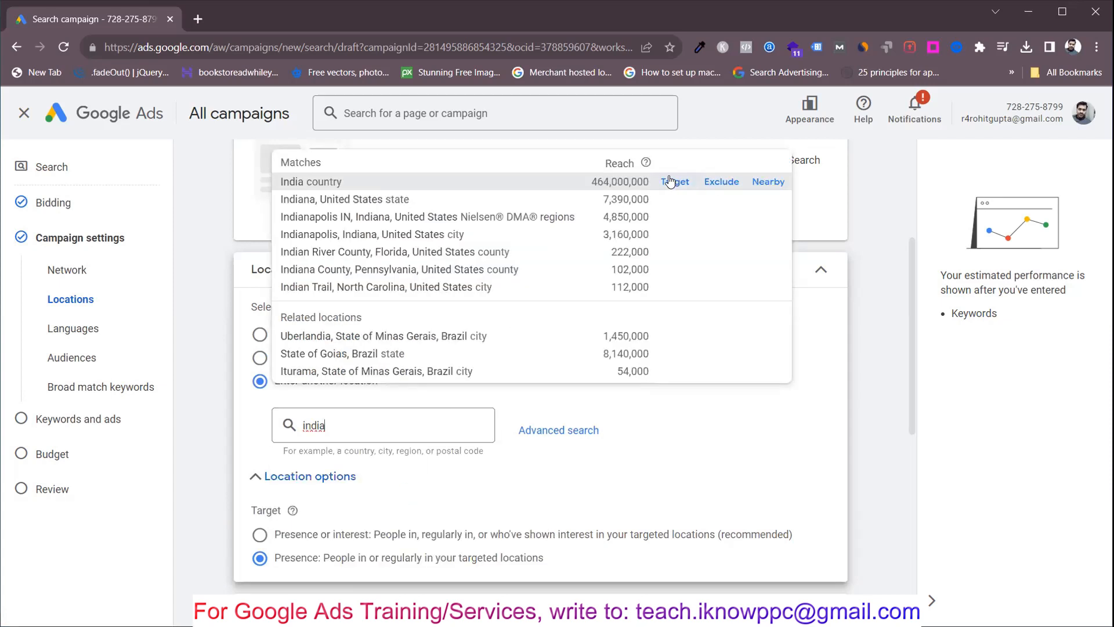
click(670, 181)
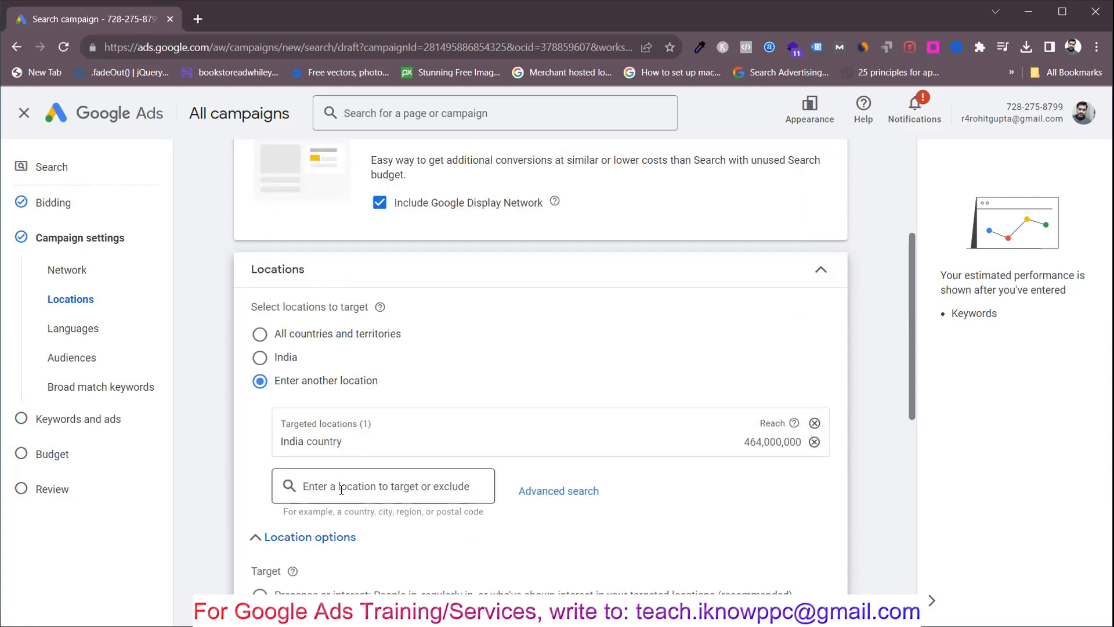
text(delhi)
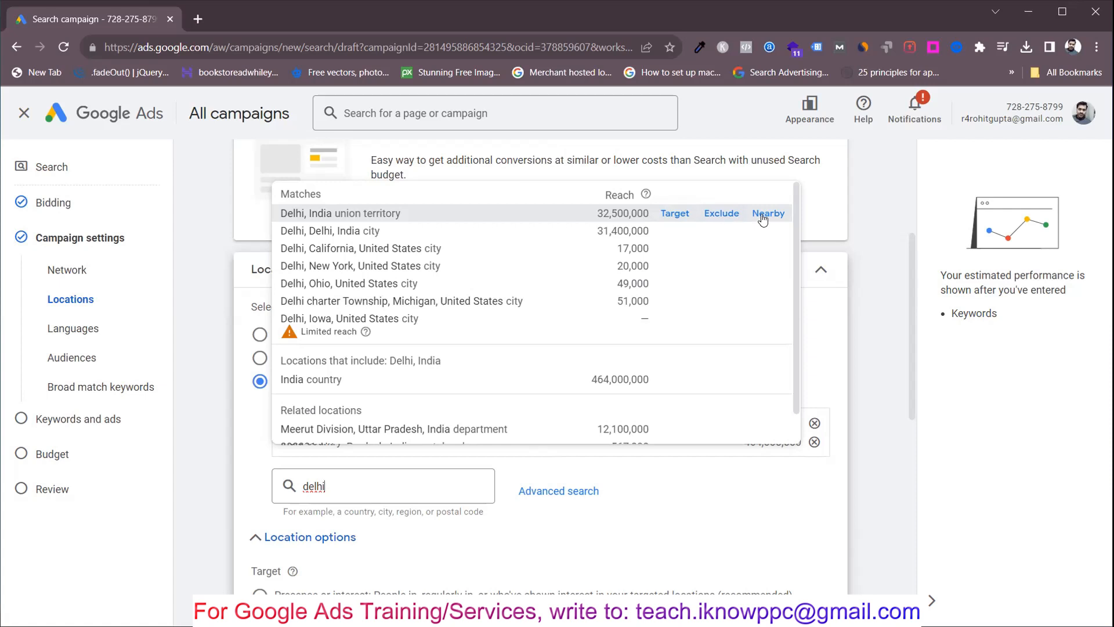
click(724, 215)
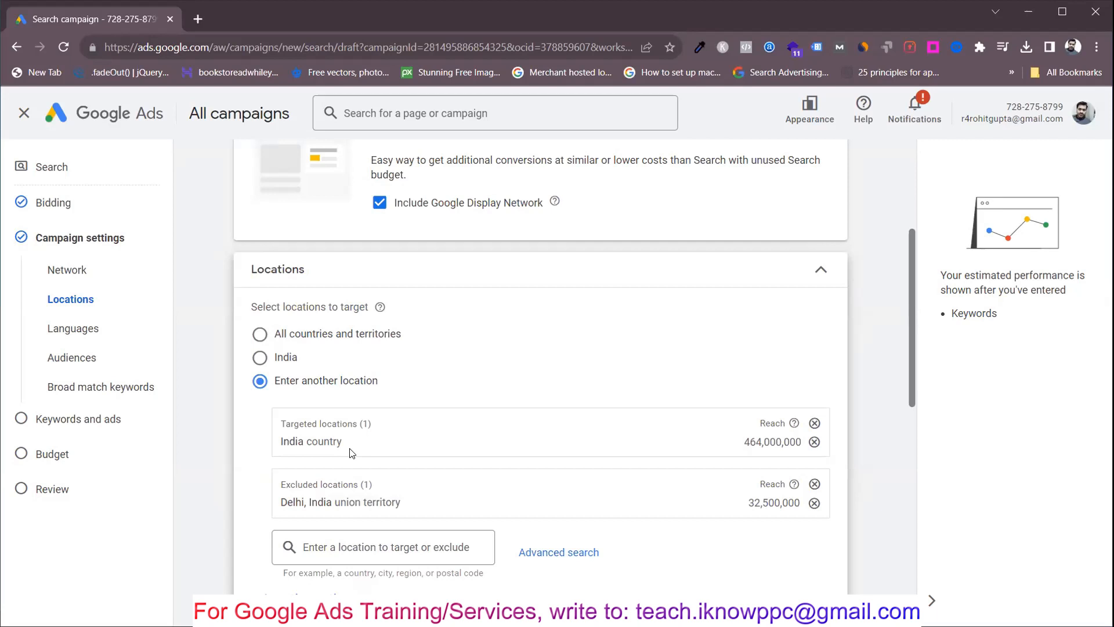
Step: Remove India from the targeted locations and Delhi from the excluded locations
scroll(351, 452, down, 1)
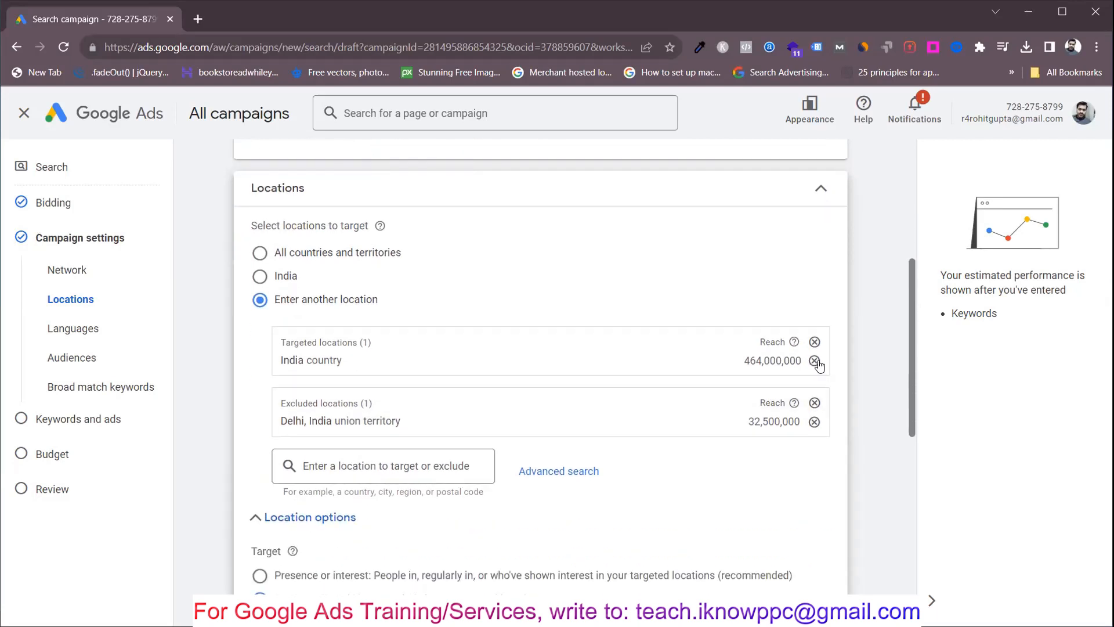
click(815, 361)
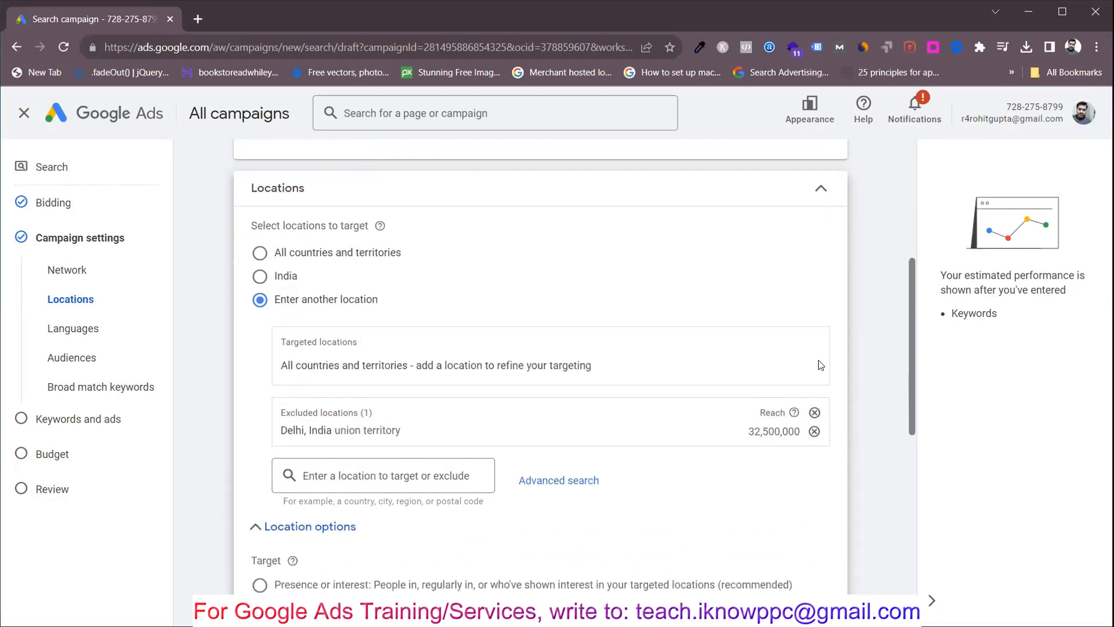
click(815, 432)
Step: Search for delhi and add the Delhi, India union territory as a targeted location
click(323, 341)
text(de)
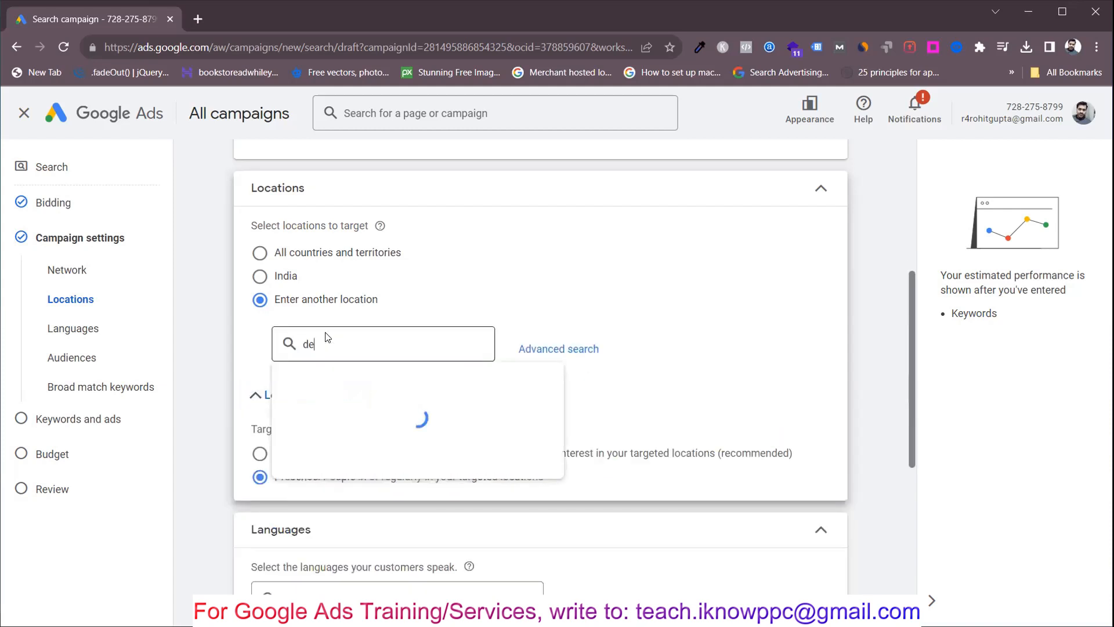
text(lhi)
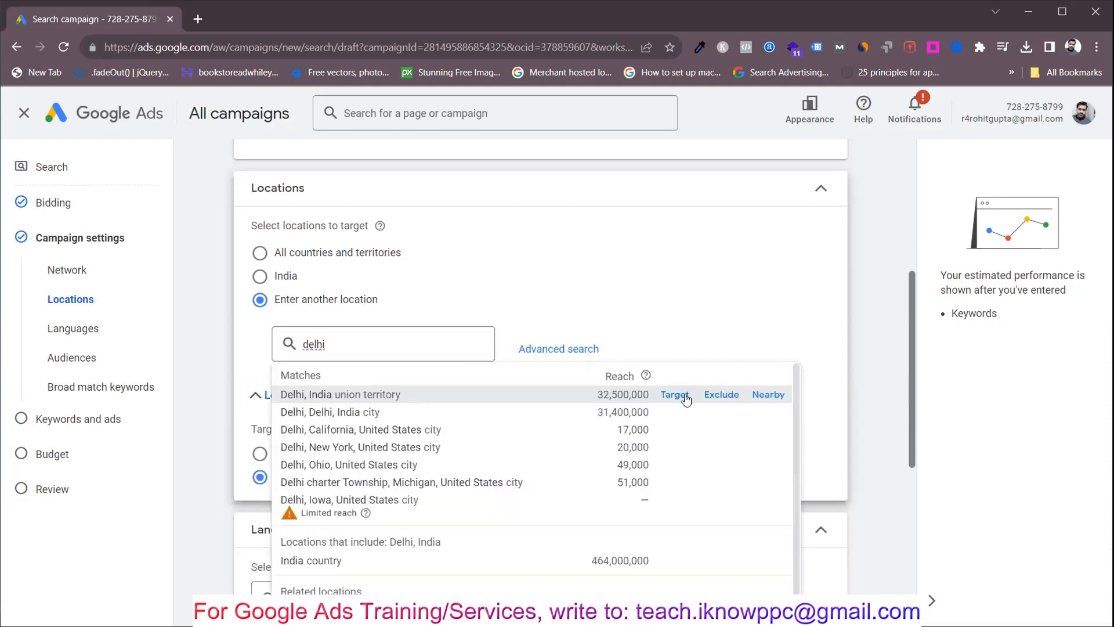
click(674, 395)
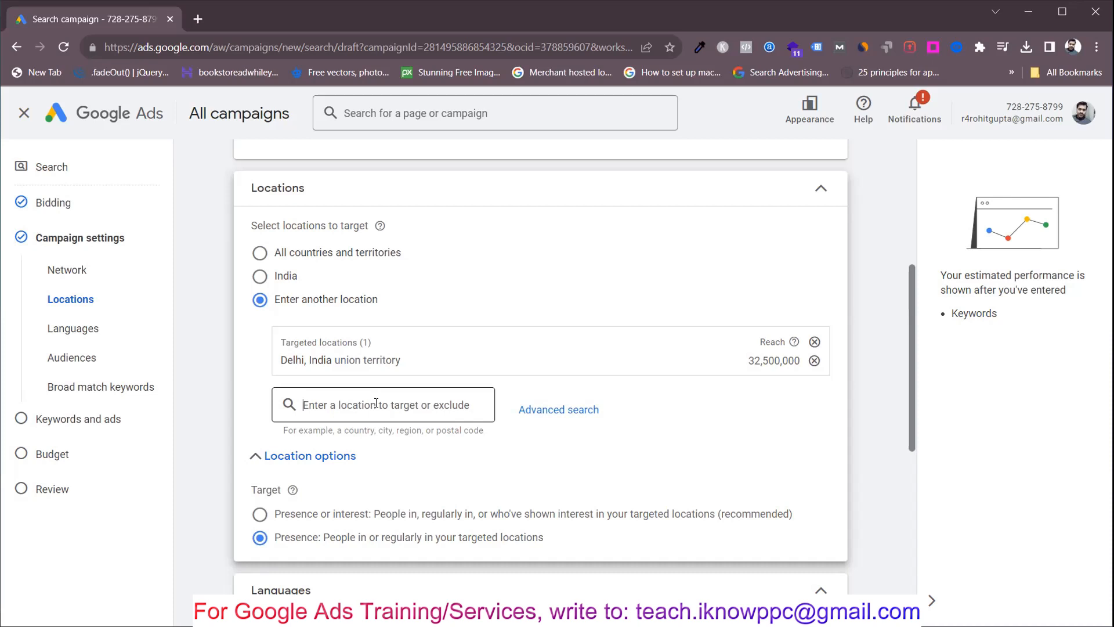
Step: Search the locations to target or exclude for sarojini nagar delhi, and clear the search
text(saroj)
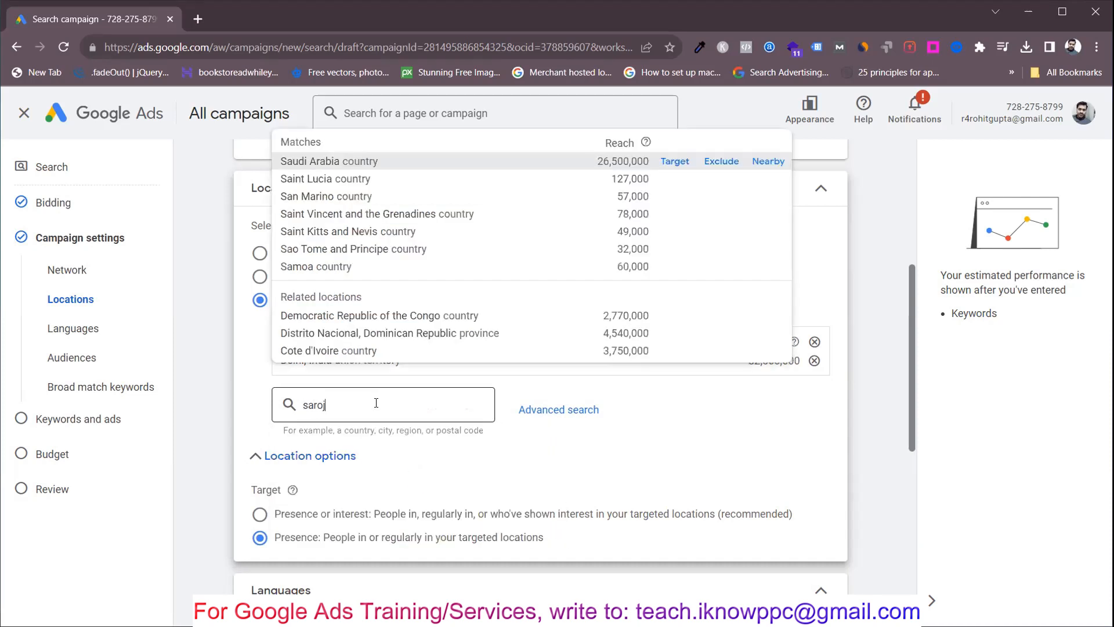
text(ini nagar)
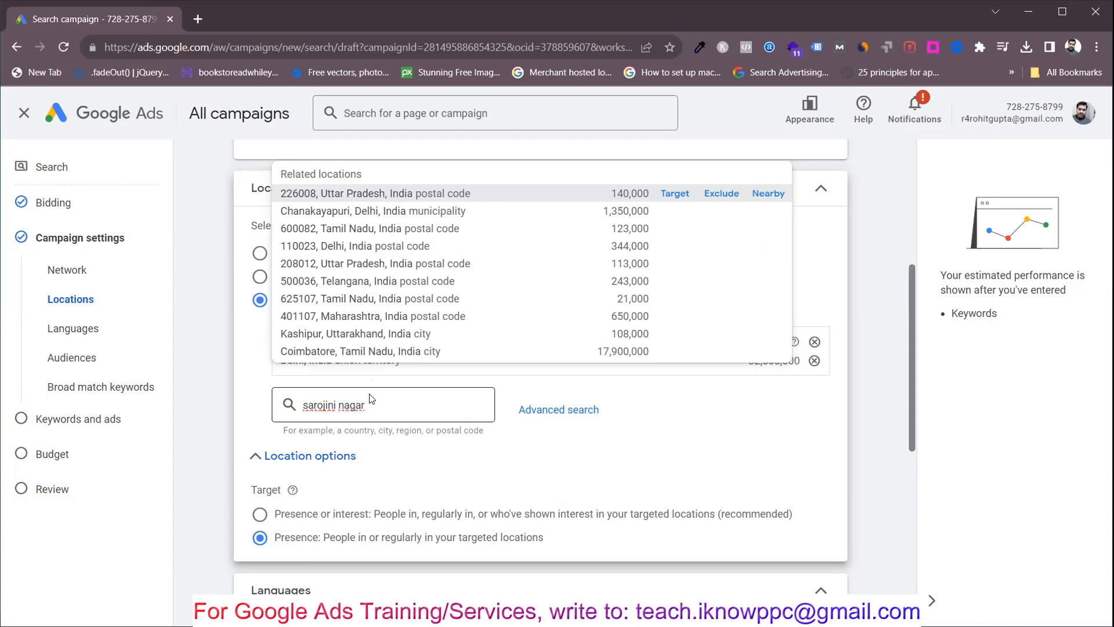
text(delhi)
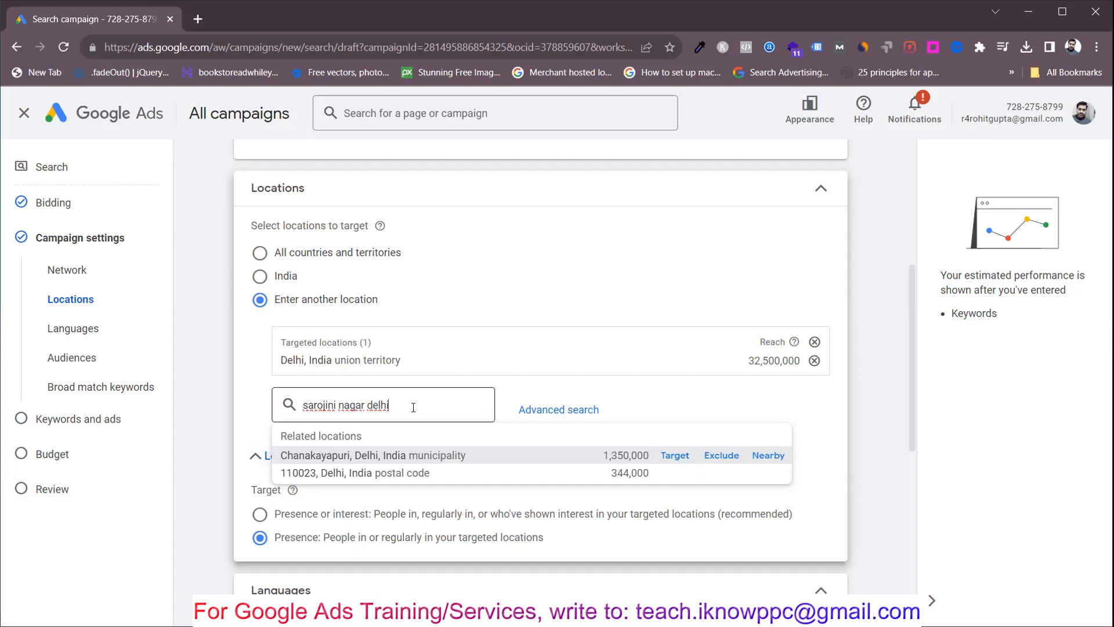
drag(413, 408, 283, 412)
key(BackSpace)
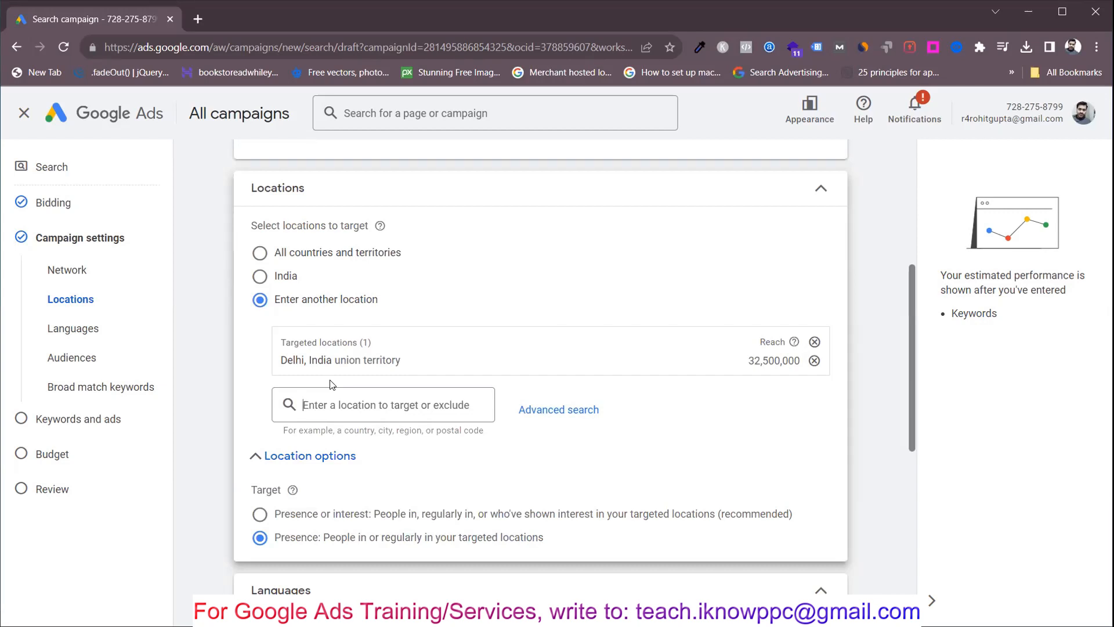
Step: Open the advanced location search, look up sarojini nagar as a location, and clear the query
click(554, 410)
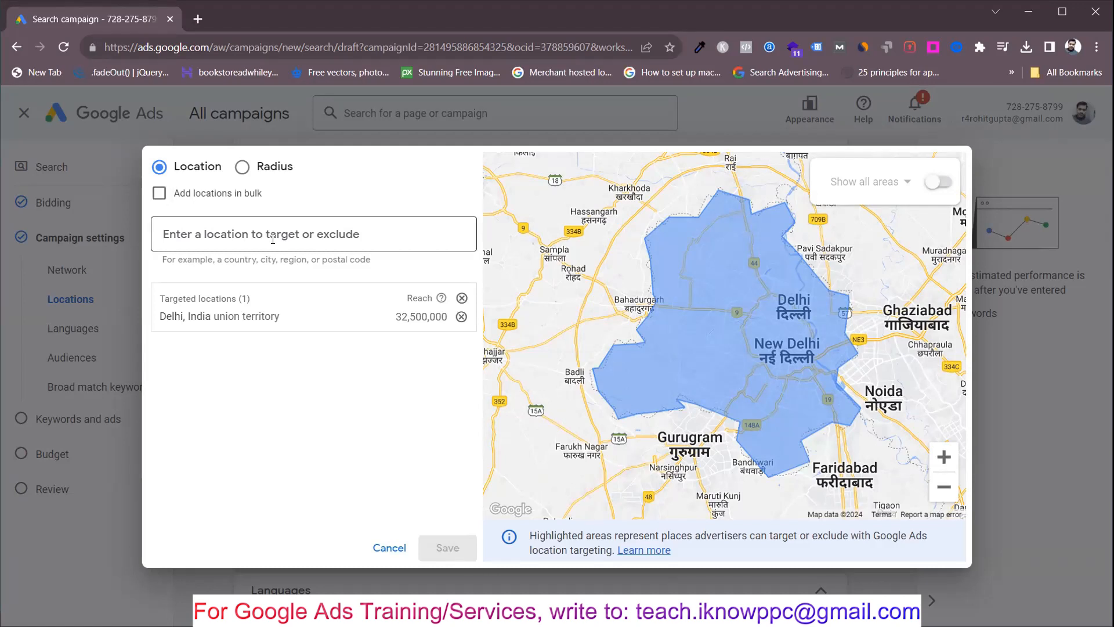
text(sarojini n)
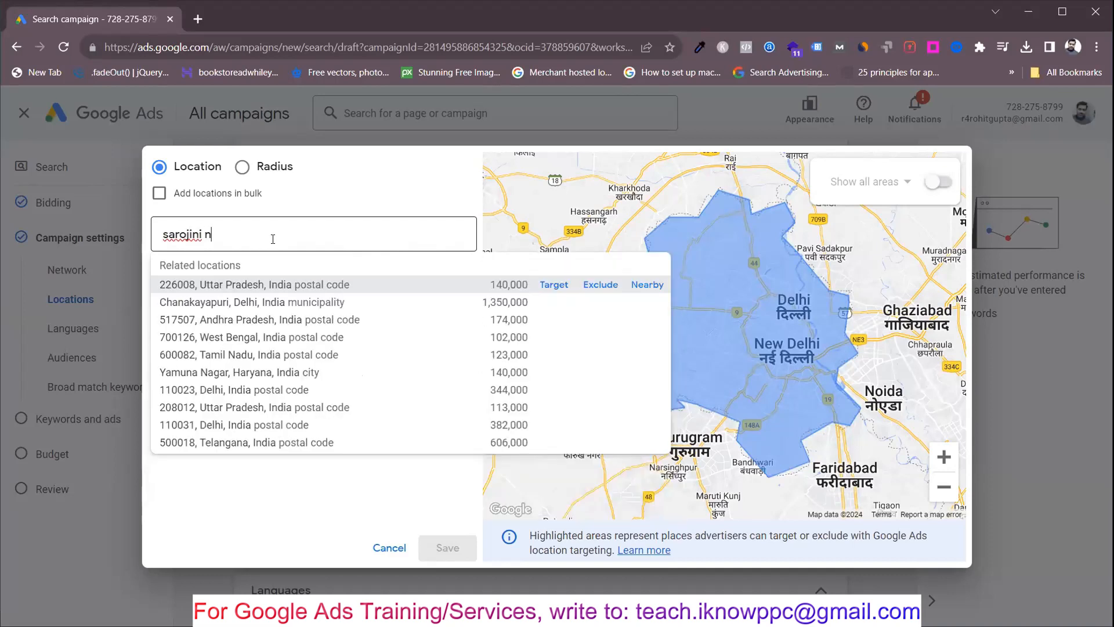
text(agar)
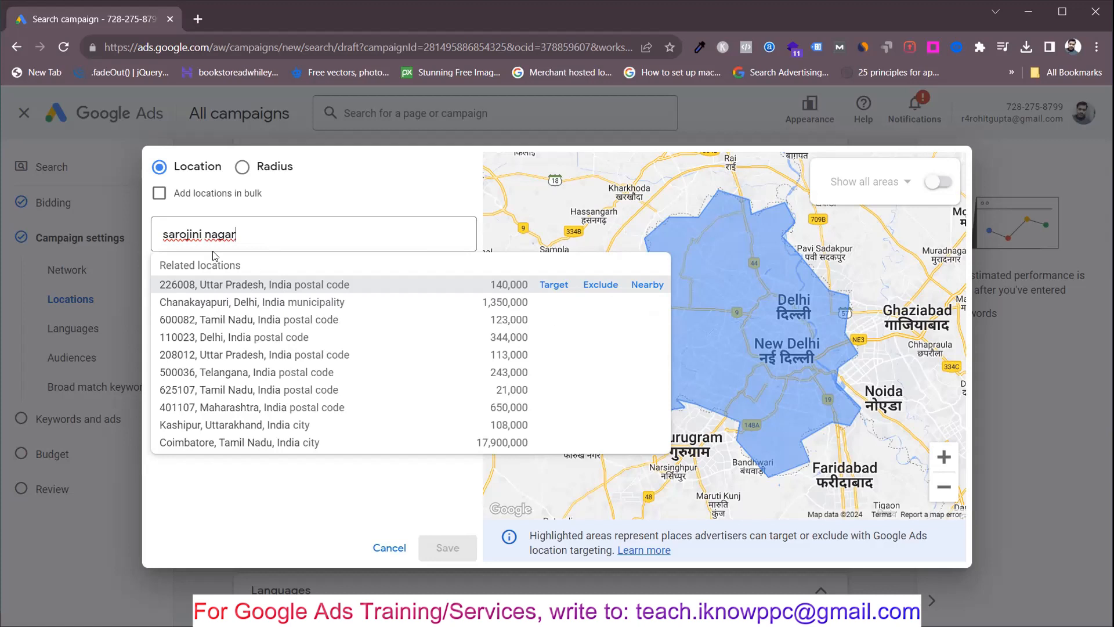
click(257, 243)
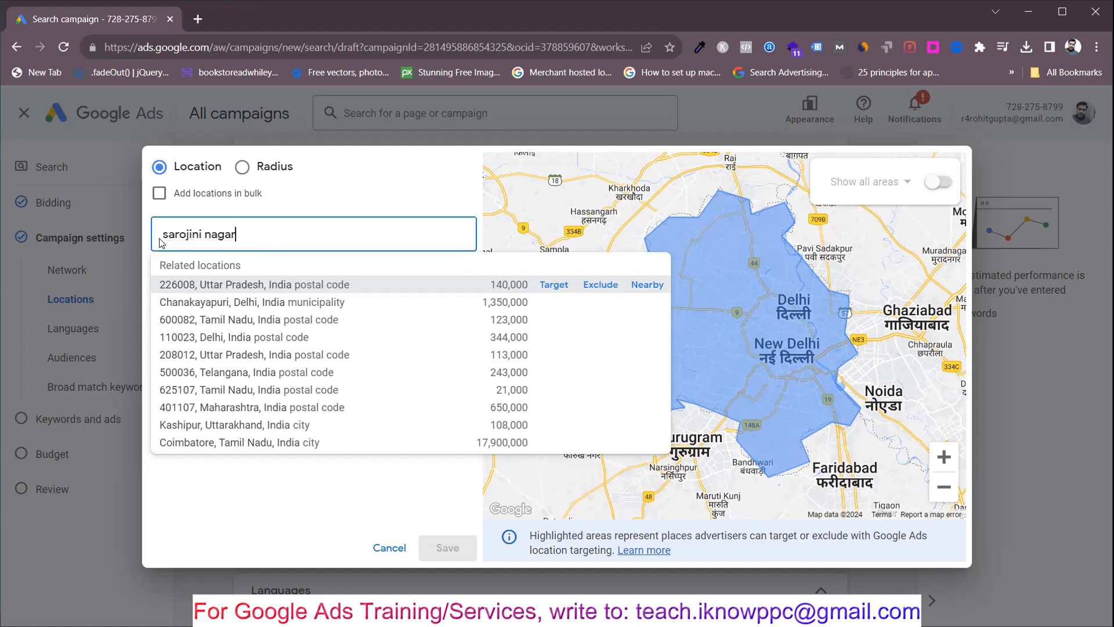
drag(257, 233, 152, 236)
key(BackSpace)
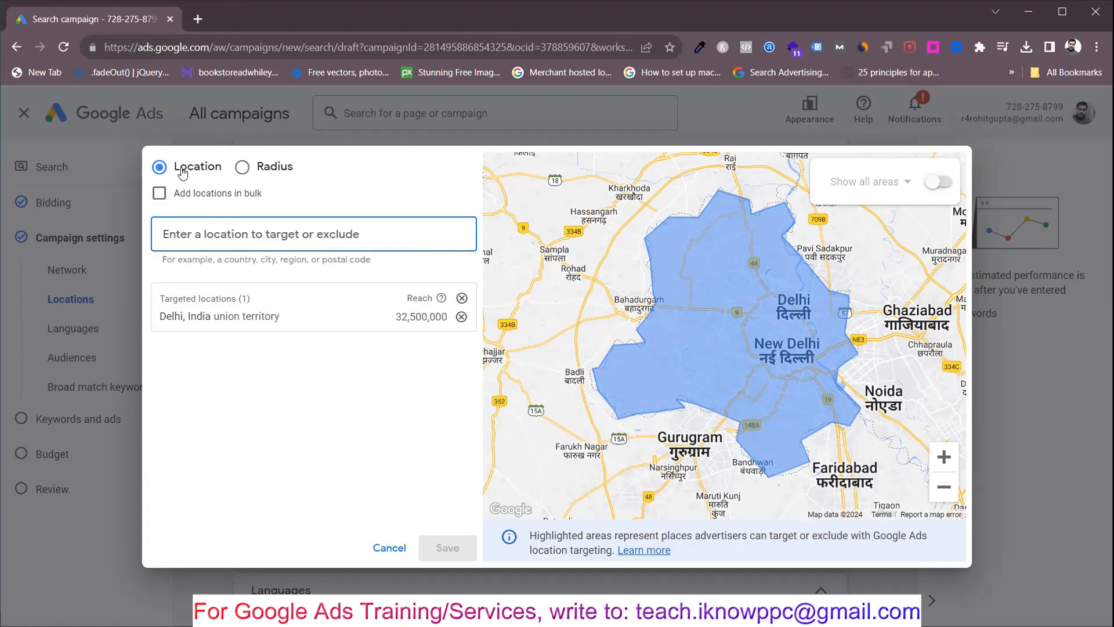
Step: Switch to radius targeting and search for sarojini nagar as the place name
click(239, 168)
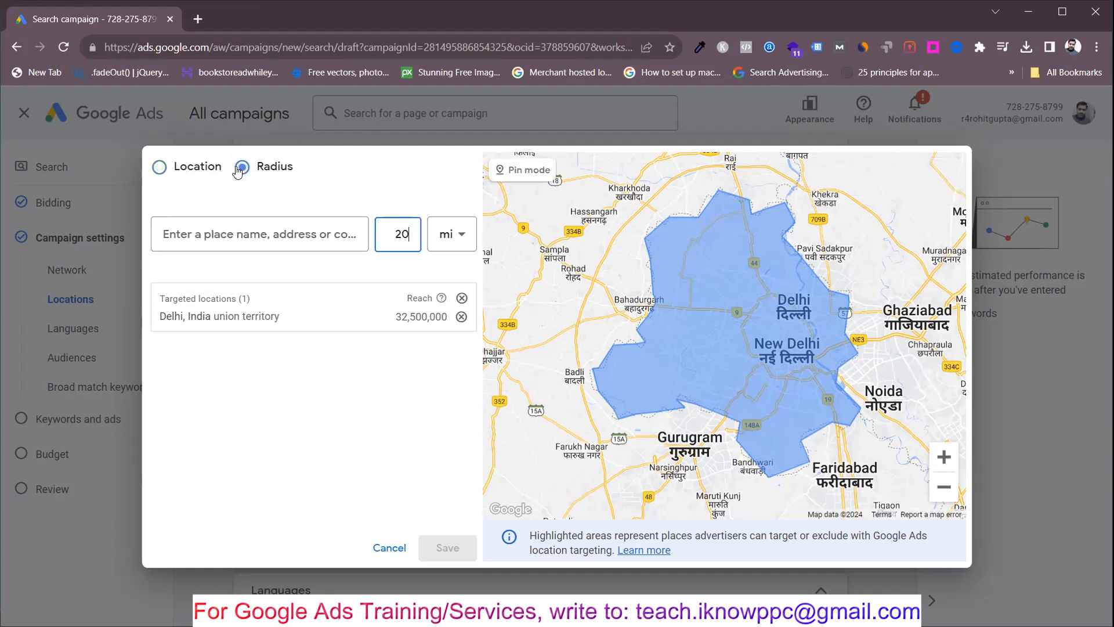
click(228, 235)
text(sar)
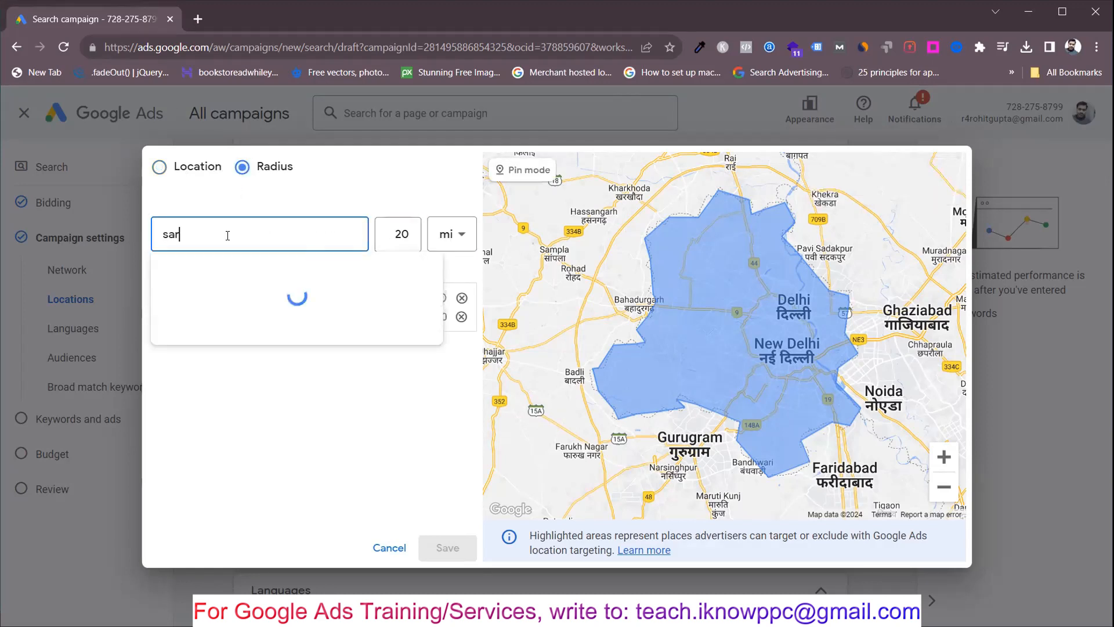
text(ojini nagar)
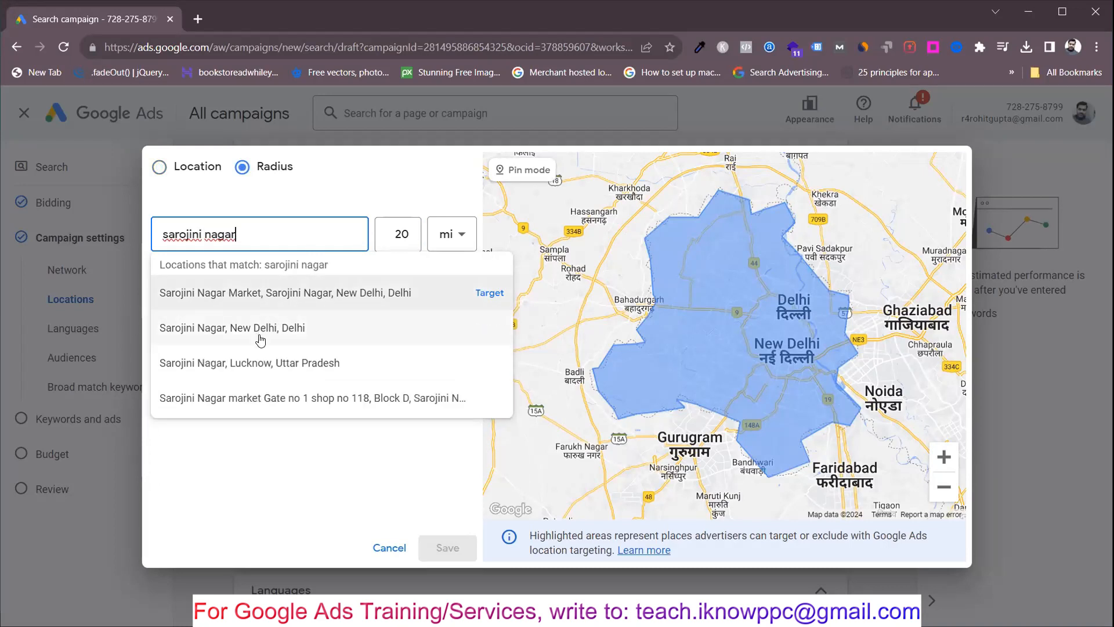
mouse_move(284, 328)
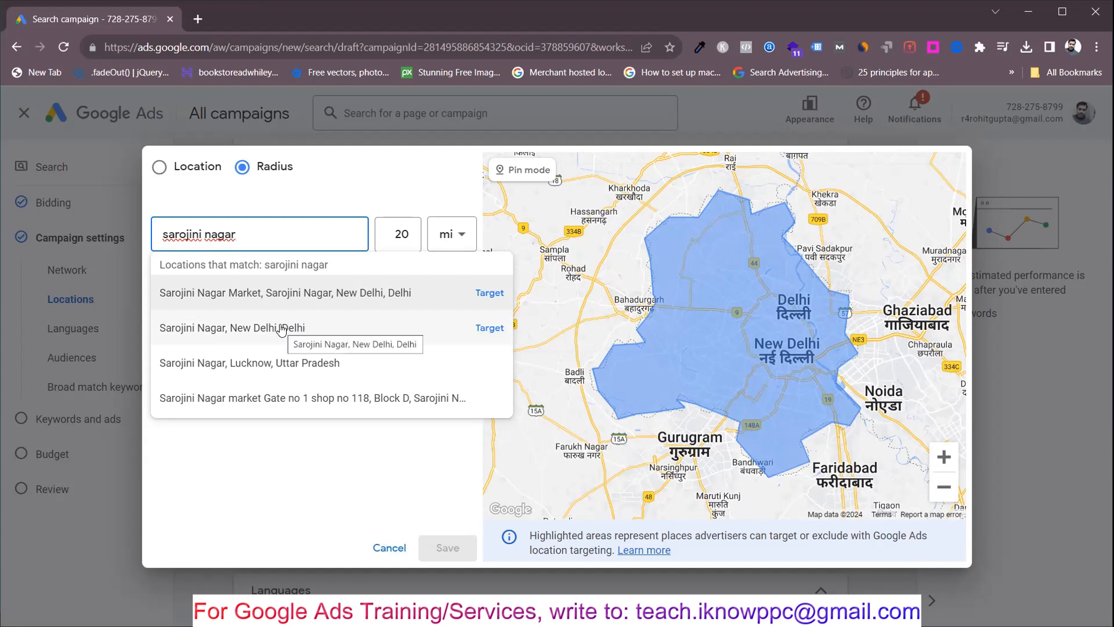
Step: Set the radius unit to km and replace the place search with 201301, targeting 20 km around Noida, Uttar Pradesh 201301
click(456, 235)
click(446, 293)
click(244, 243)
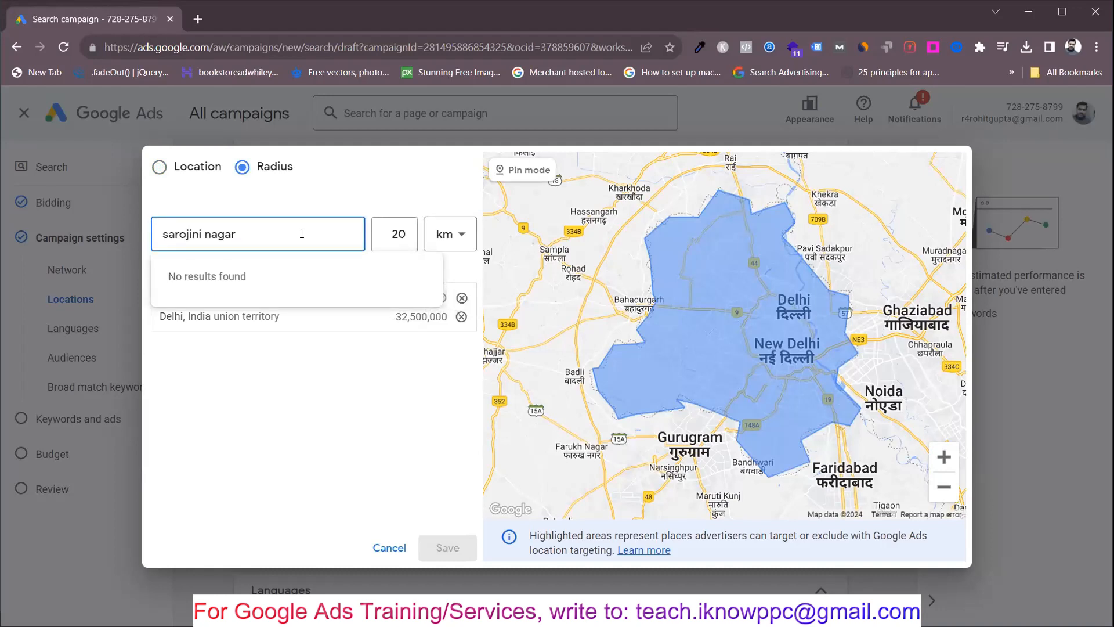
key(BackSpace)
key(BackSpace)
key(BackSpace)
key(BackSpace)
key(BackSpace)
key(BackSpace)
key(BackSpace)
key(BackSpace)
key(BackSpace)
key(BackSpace)
key(BackSpace)
key(BackSpace)
key(BackSpace)
key(BackSpace)
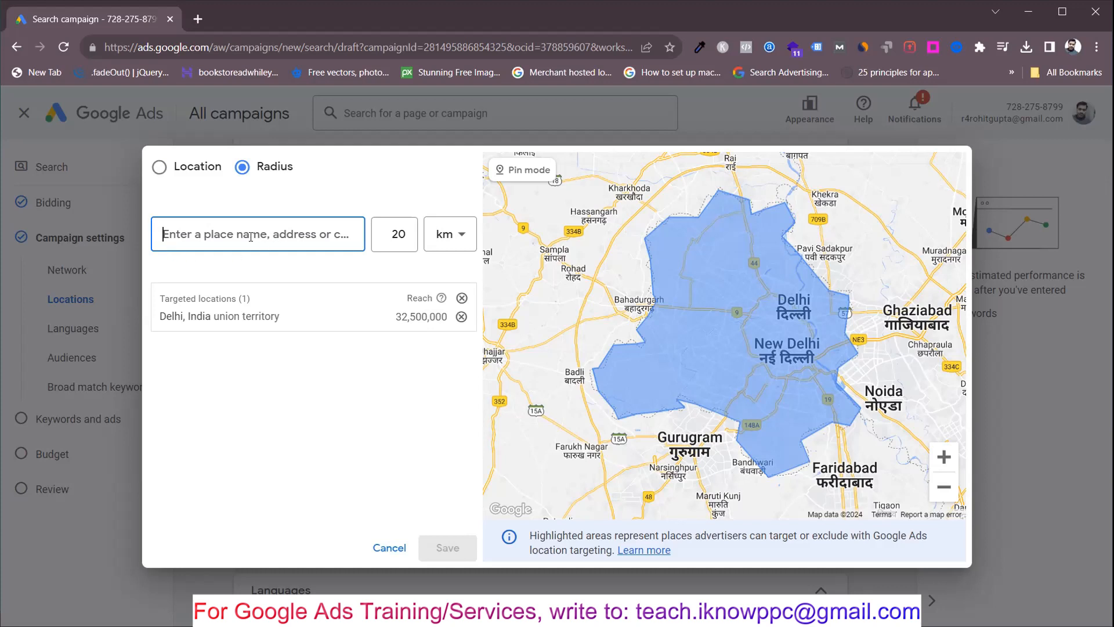
text(201301)
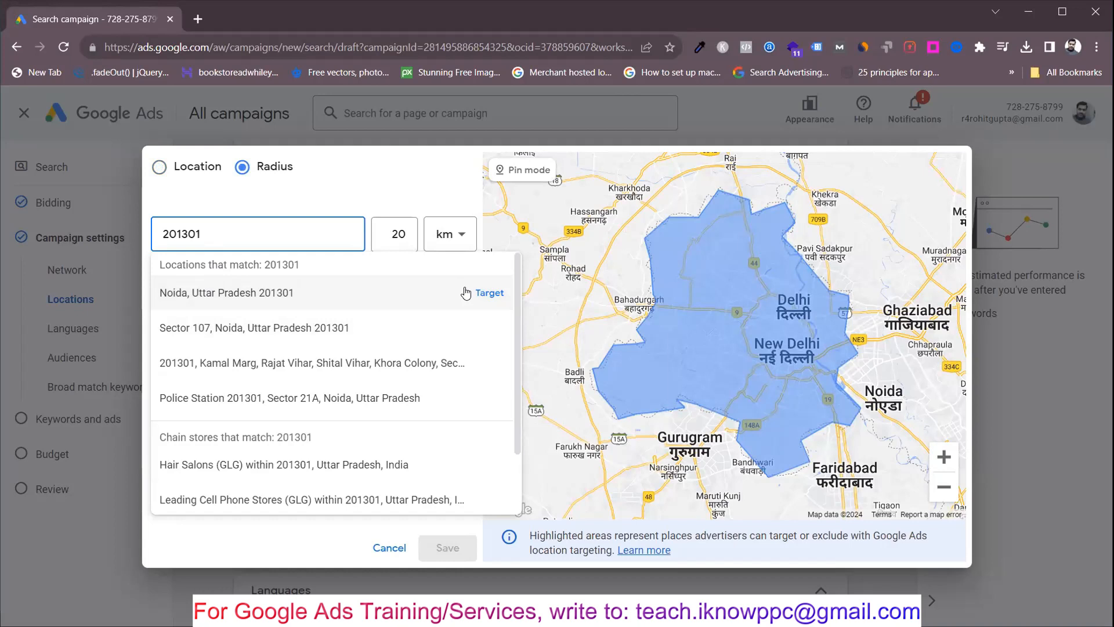
click(493, 292)
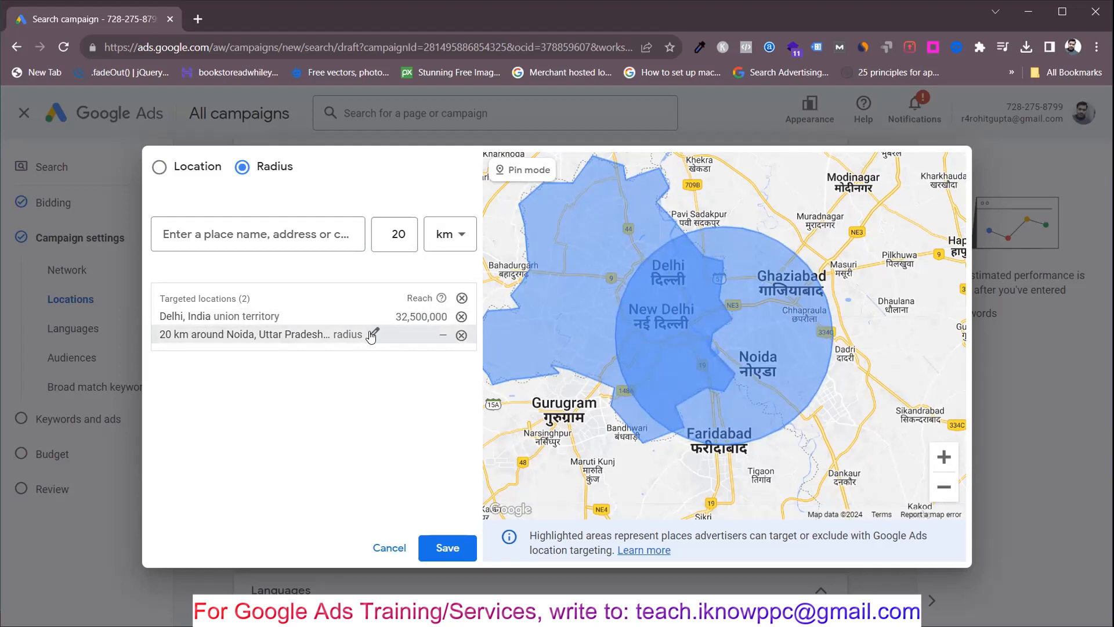
Step: Set the target radius around Noida, Uttar Pradesh 201301 to 1 km
click(372, 333)
double_click(424, 378)
text(1)
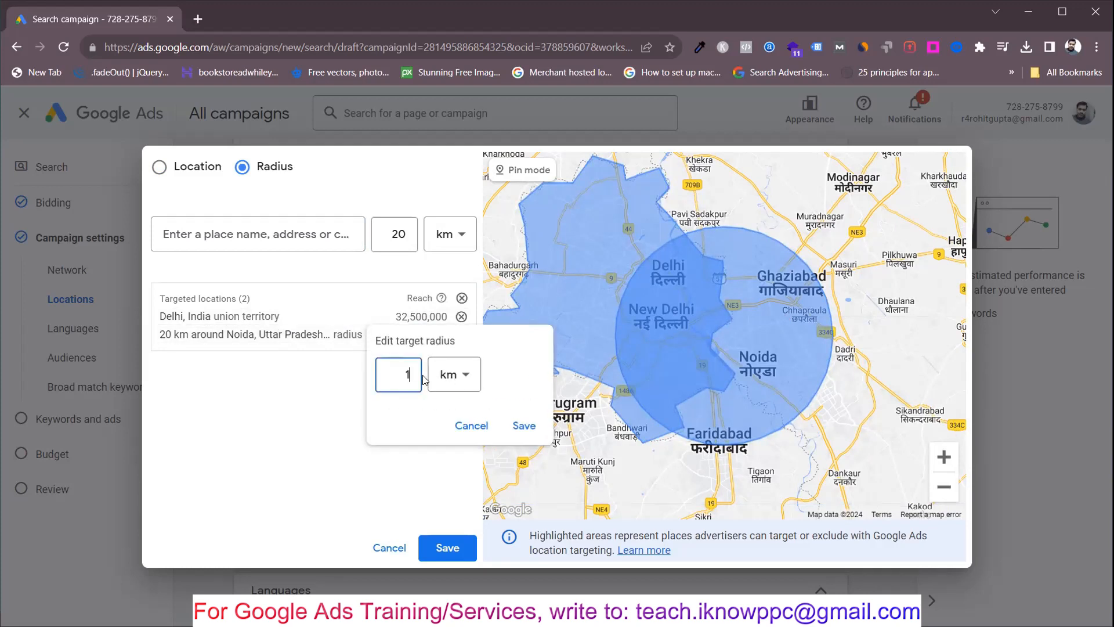
click(524, 425)
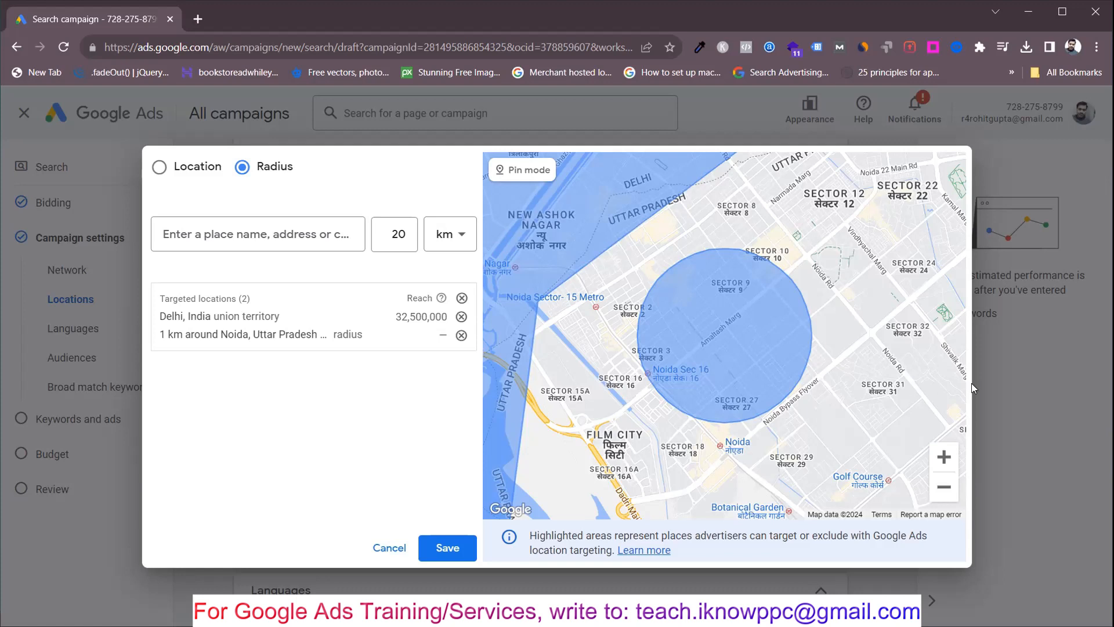
Step: Drop a map pin on Block D near Sector 43 in Noida and target 20 km around it
drag(844, 387, 674, 281)
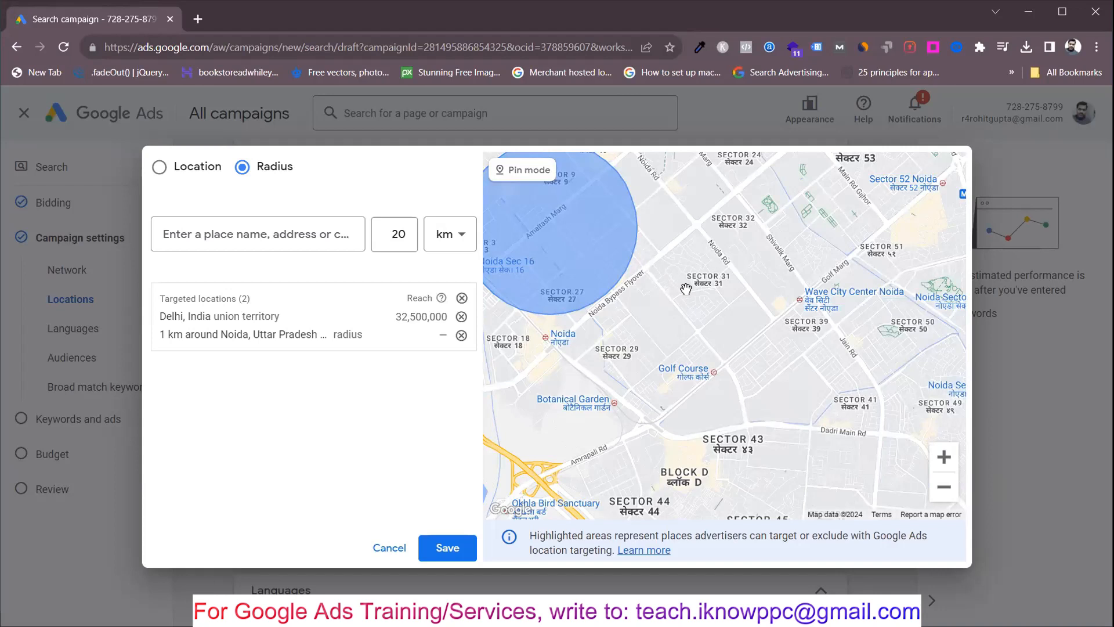
drag(680, 335, 520, 163)
drag(632, 269, 799, 269)
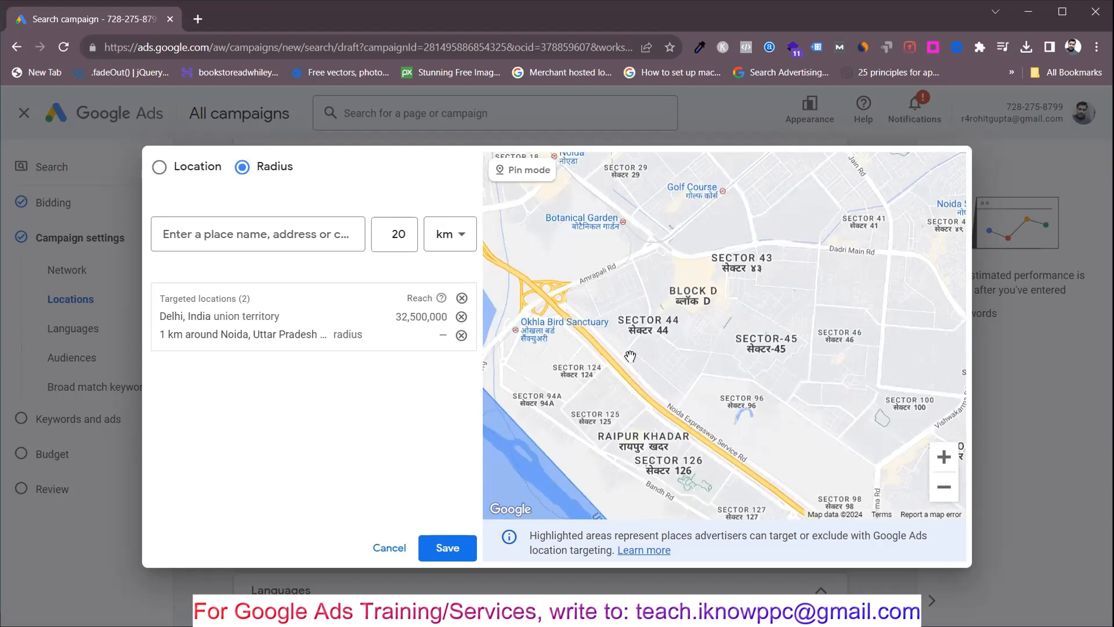
click(515, 175)
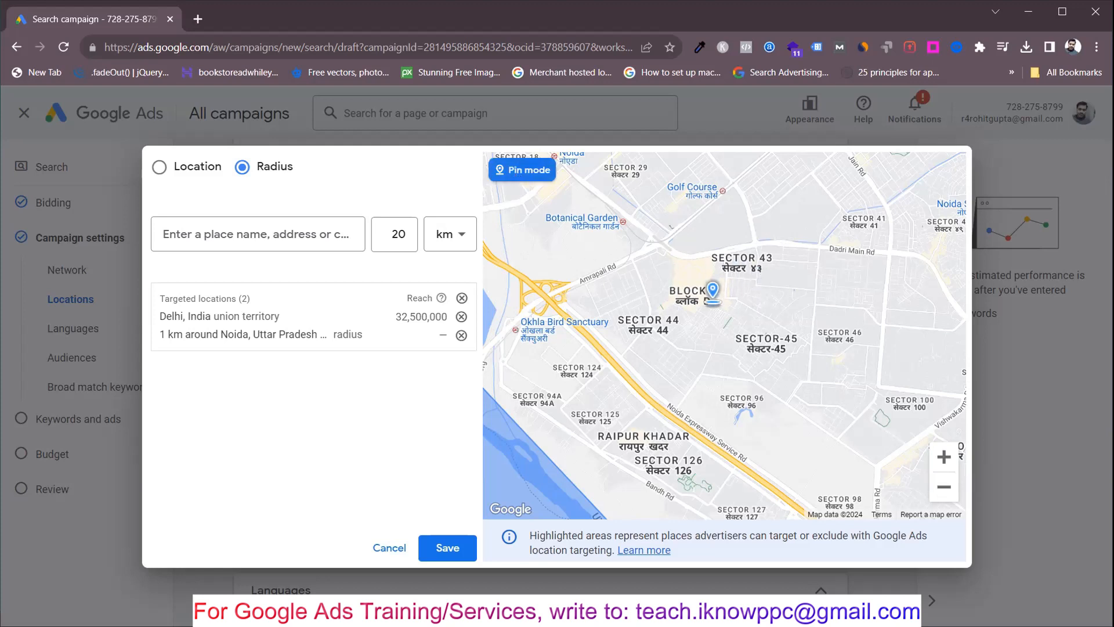
click(700, 282)
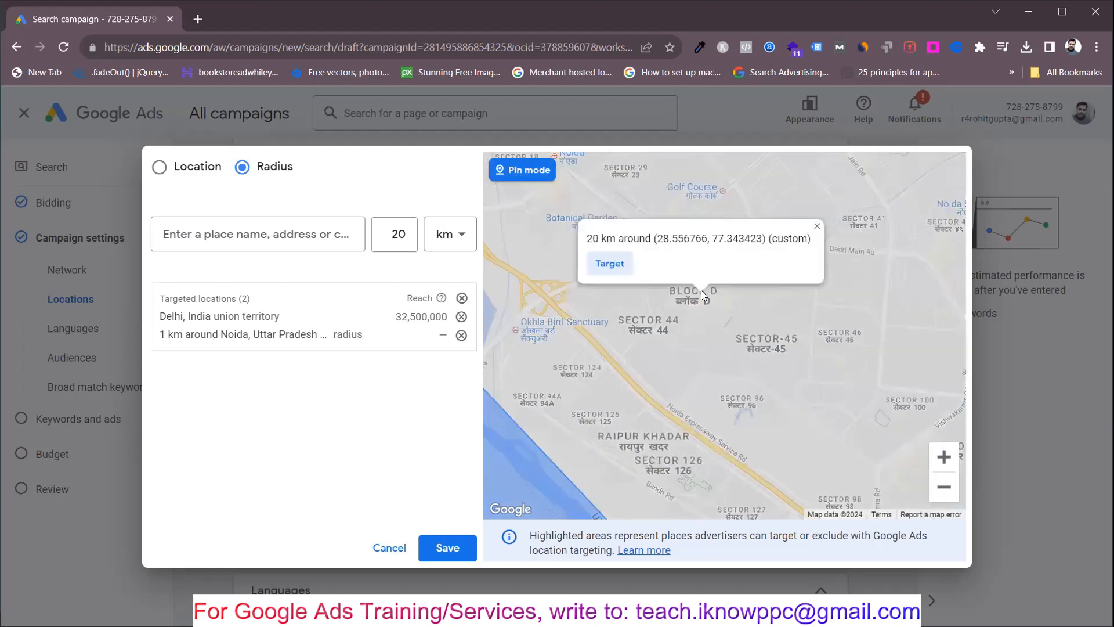
click(607, 266)
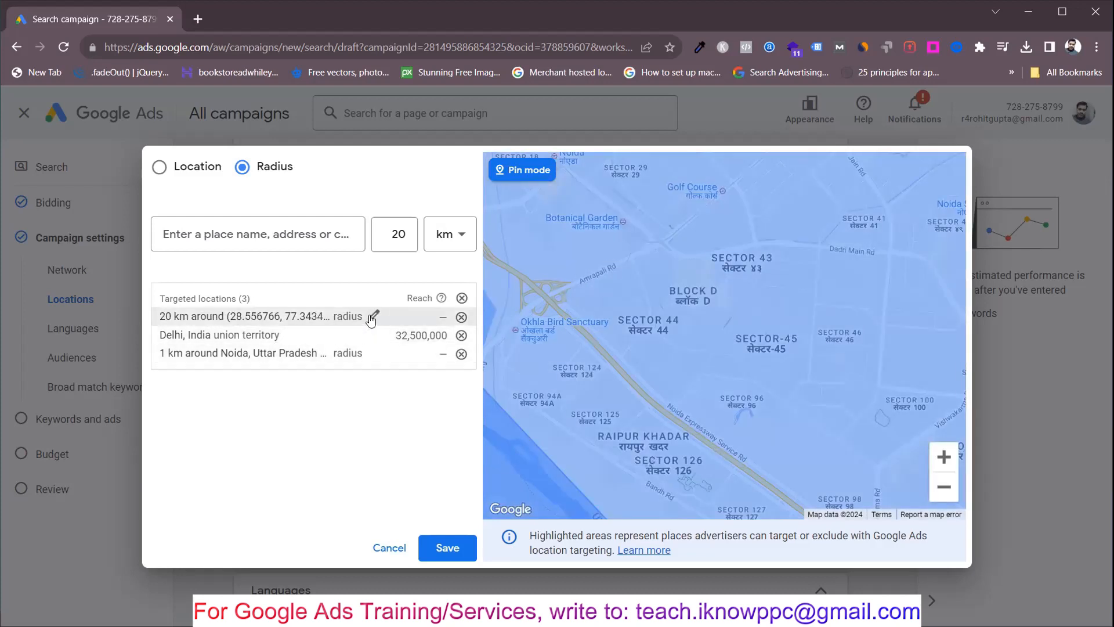
Step: Set the target radius around the custom pin location to 2 km
click(442, 316)
click(406, 357)
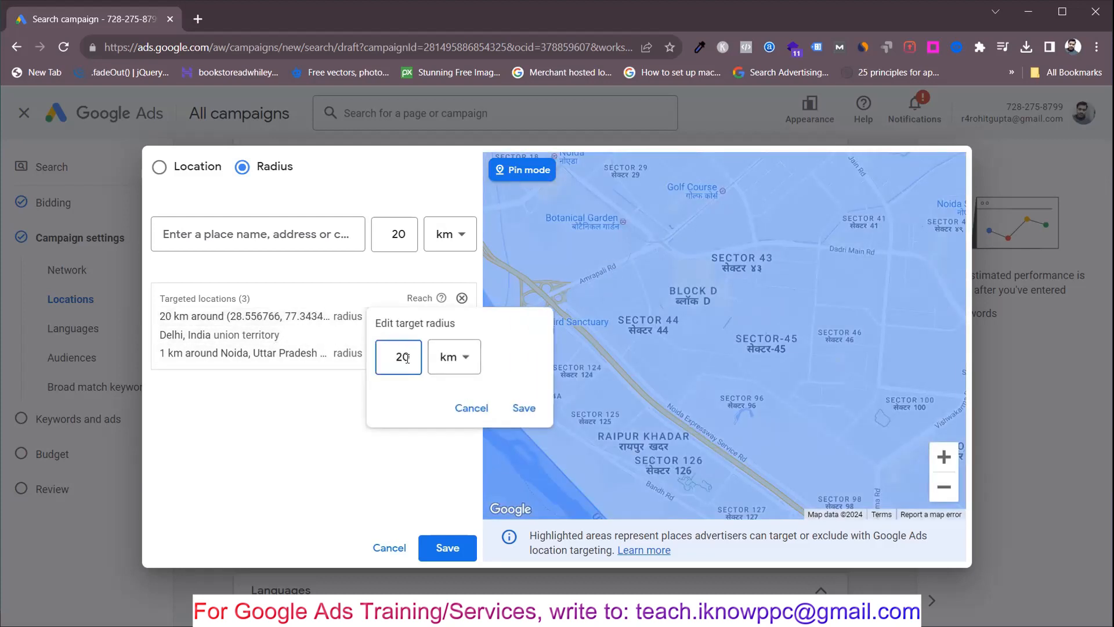
key(BackSpace)
click(510, 413)
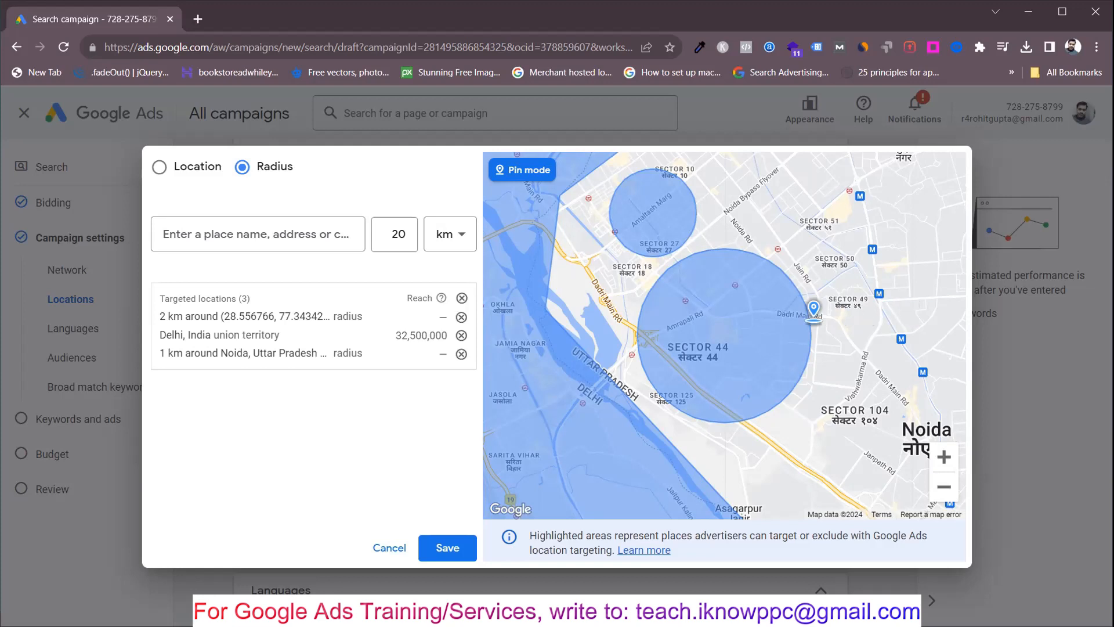
Step: Search for delhi airport and target 20 km around Delhi airport, Airport, New Delhi, Delhi
click(267, 238)
text(d)
key(BackSpace)
text(delhi airport)
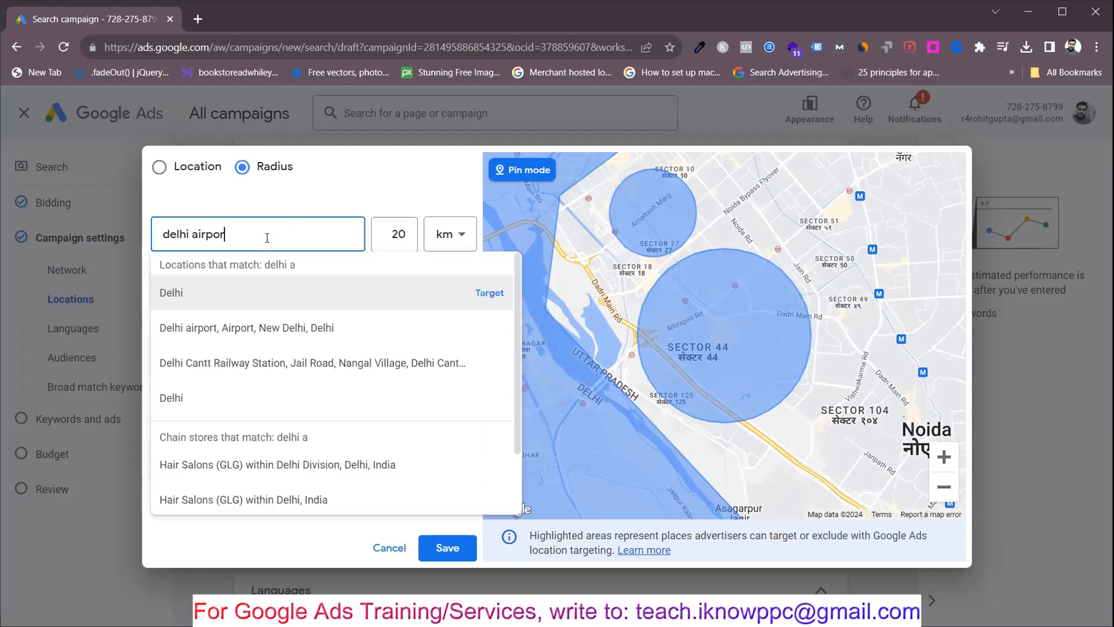
click(491, 294)
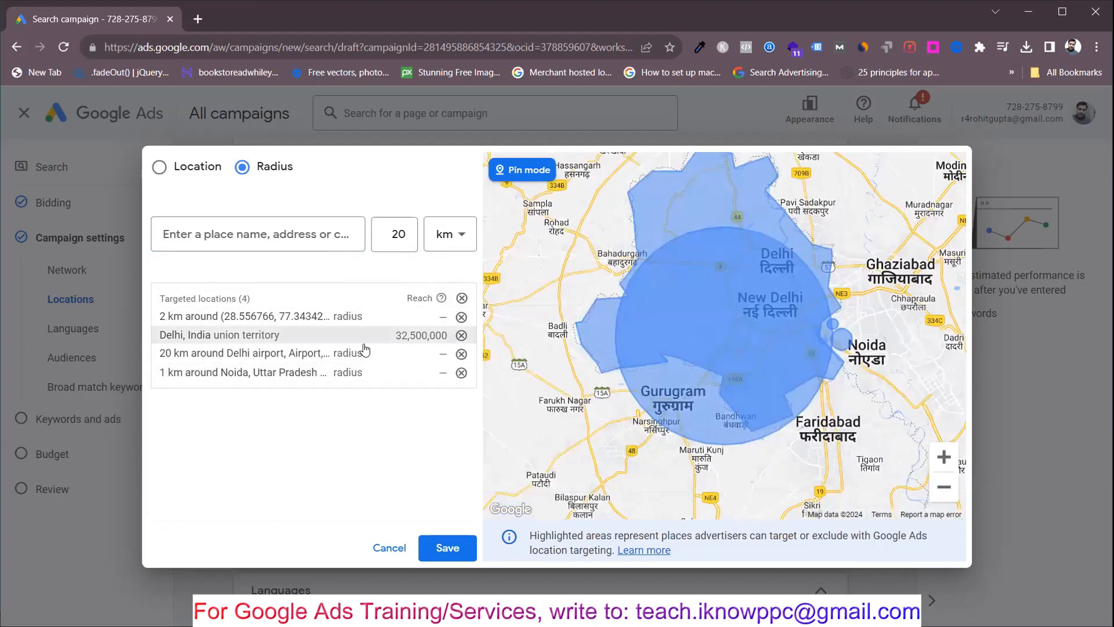
Step: Set the target radius around Delhi airport to 5 km and save the targeted locations to the campaign
click(372, 352)
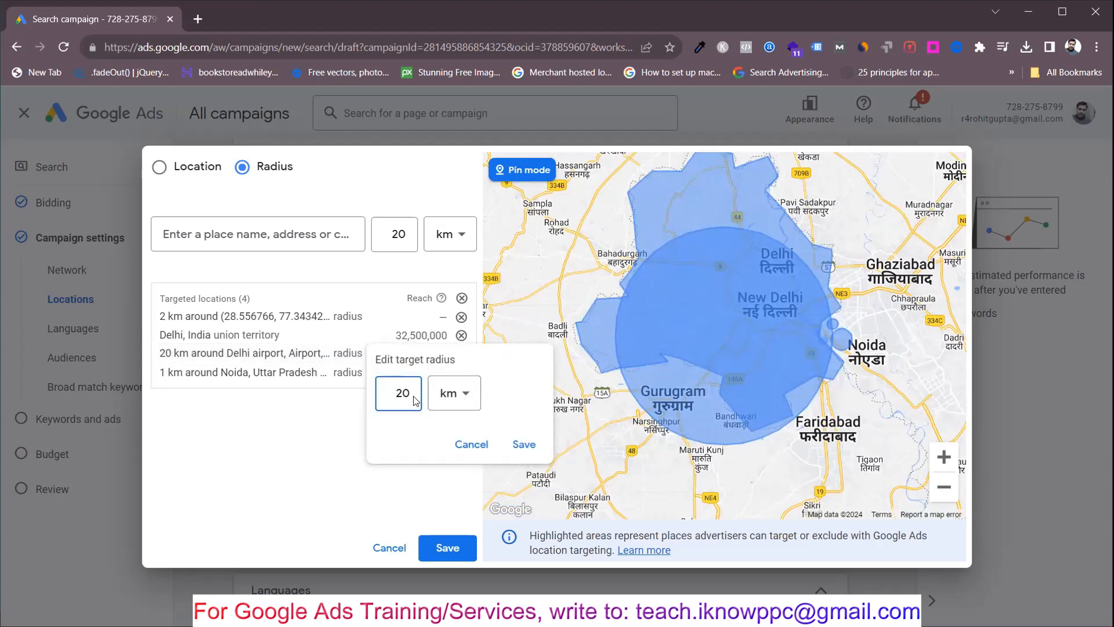
key(BackSpace)
key(BackSpace)
text(5)
click(533, 451)
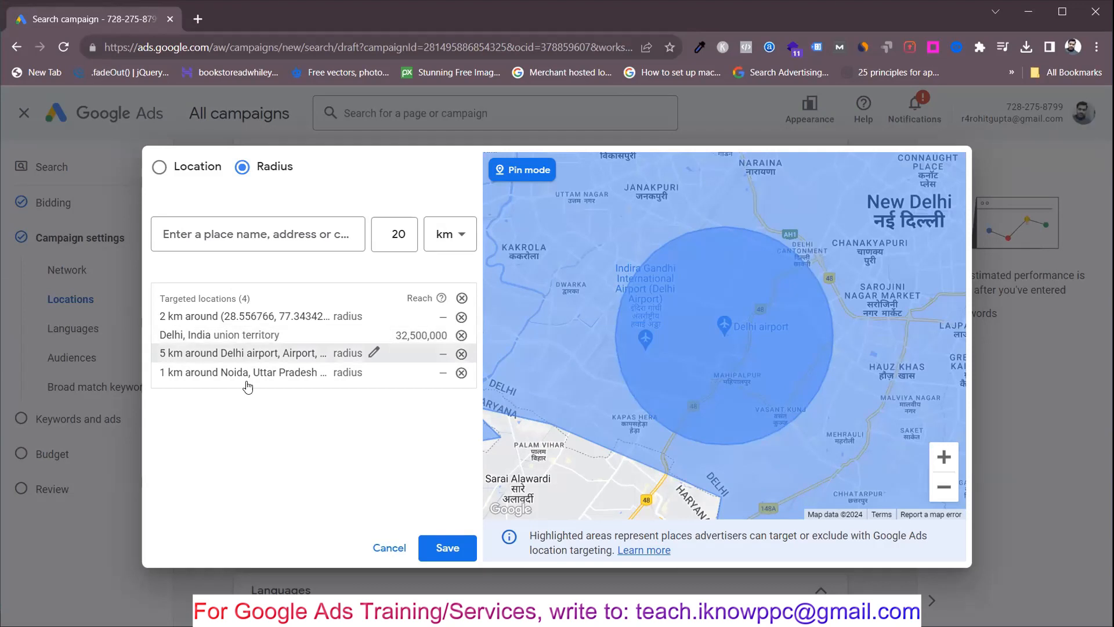
click(456, 554)
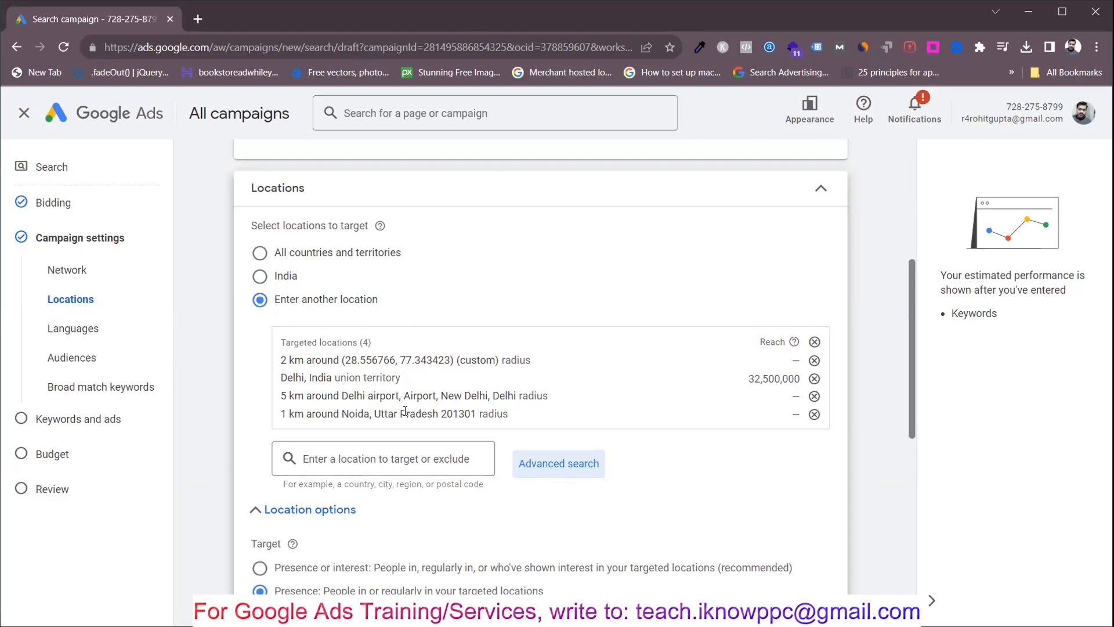
Step: Reopen the advanced location search and view the option to add locations in bulk and the radius targeting mode
click(337, 461)
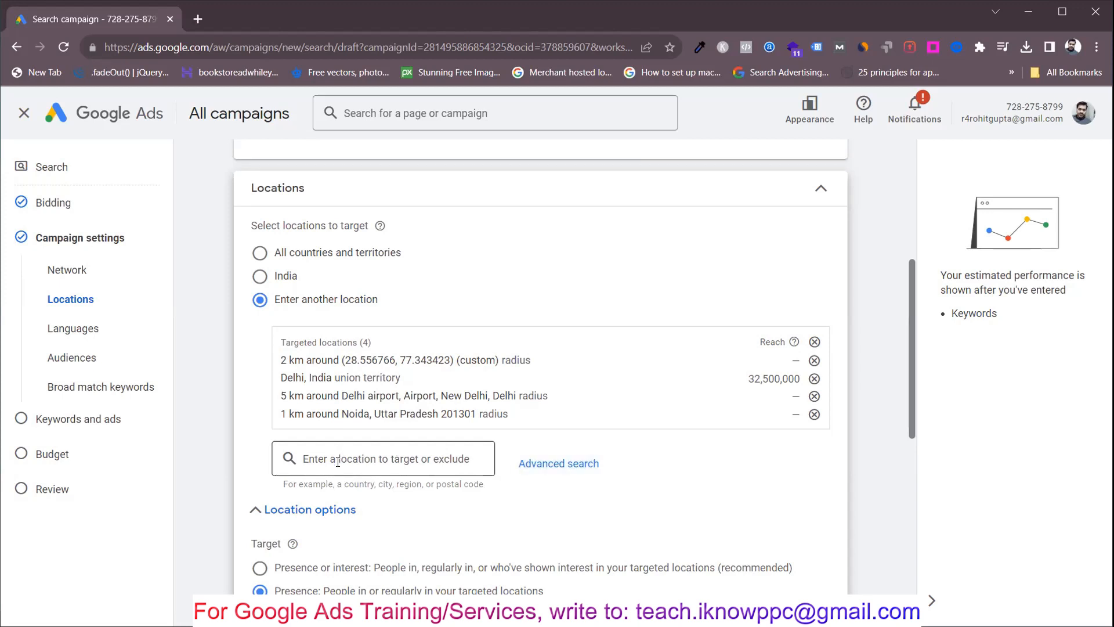
click(539, 458)
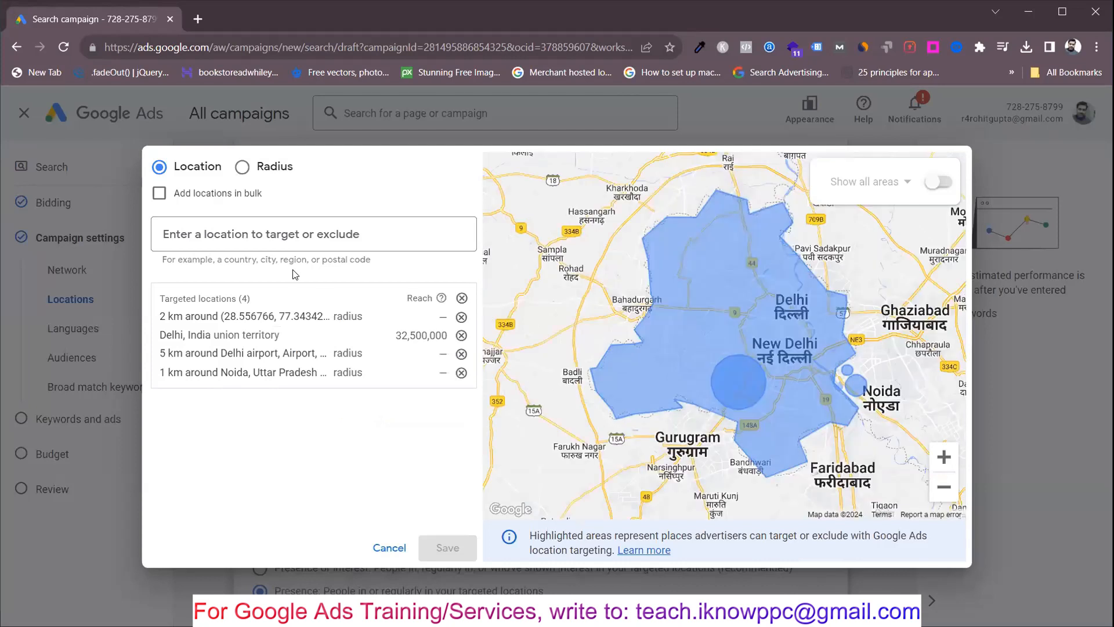
click(159, 194)
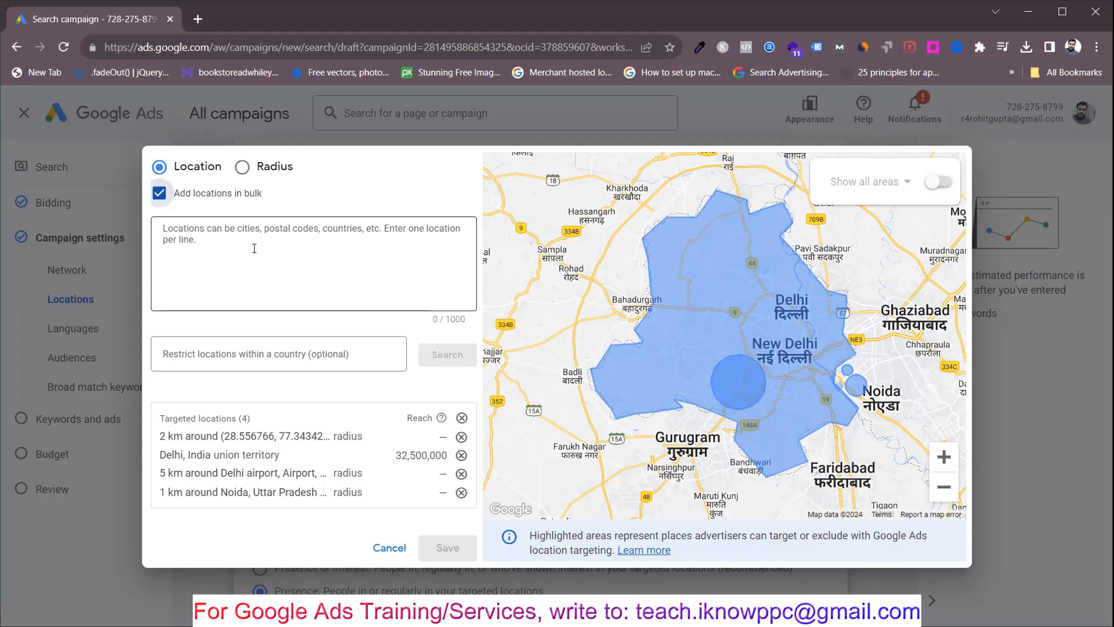
click(237, 173)
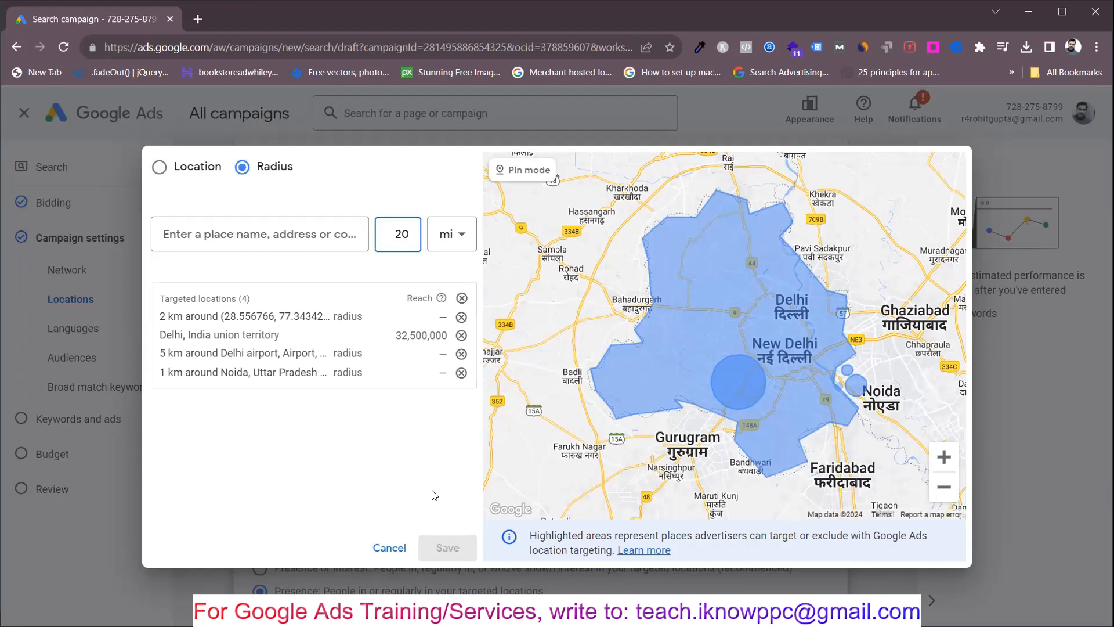
Step: Close the advanced location search without saving and review the presence targeting options under the campaign's locations
click(386, 547)
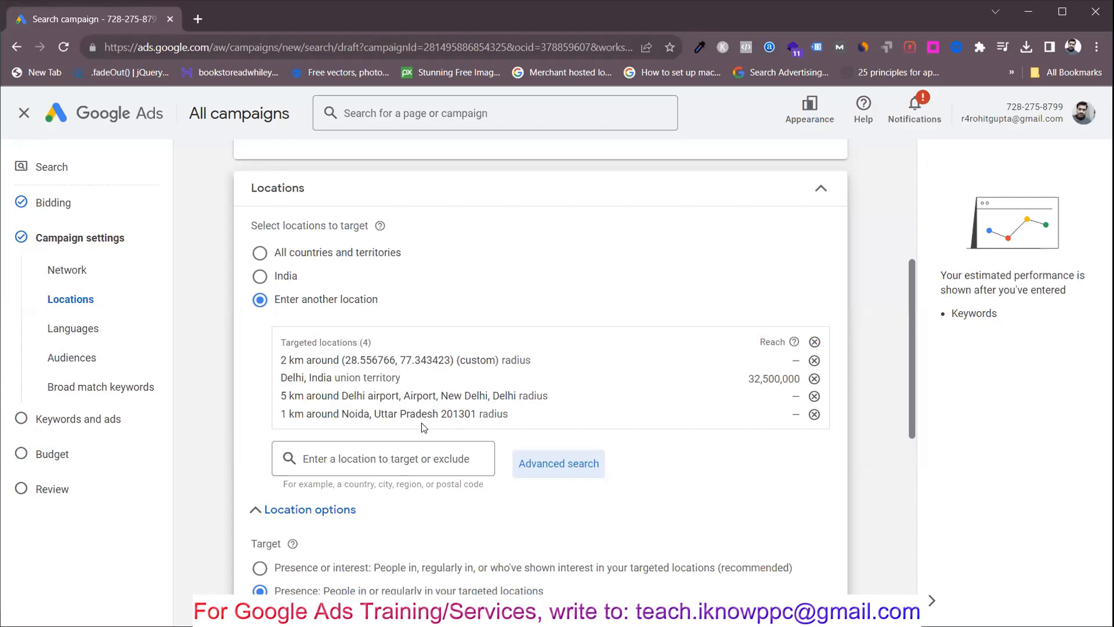
scroll(422, 428, down, 2)
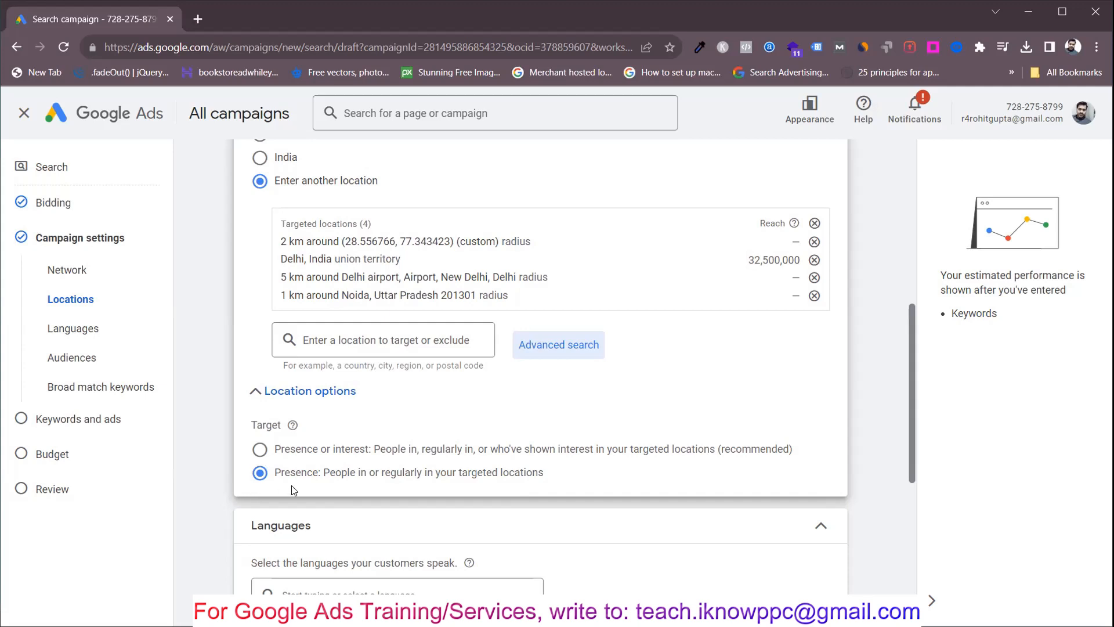
Step: Search the campaign's customer languages for gujarat and add Gujarati
scroll(292, 488, down, 2)
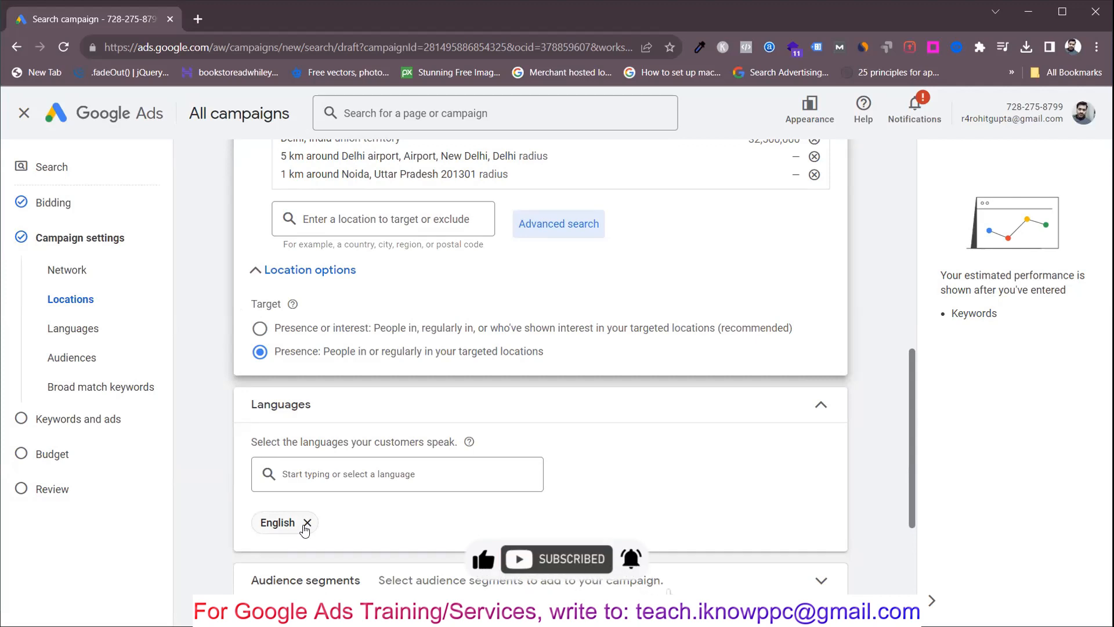
click(345, 483)
text(gujarat)
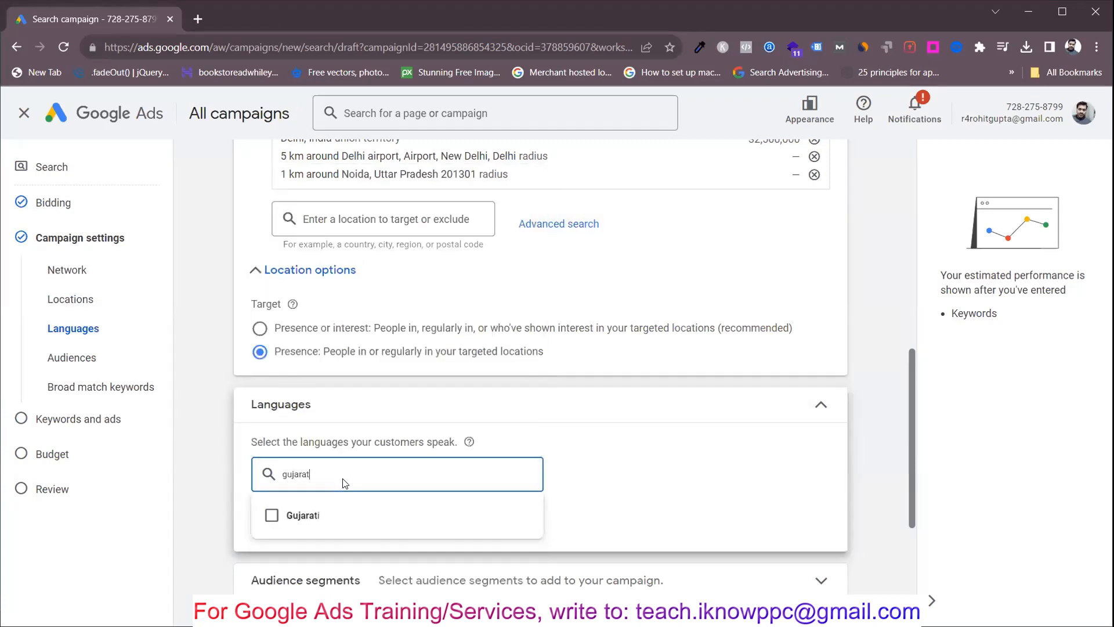
click(311, 518)
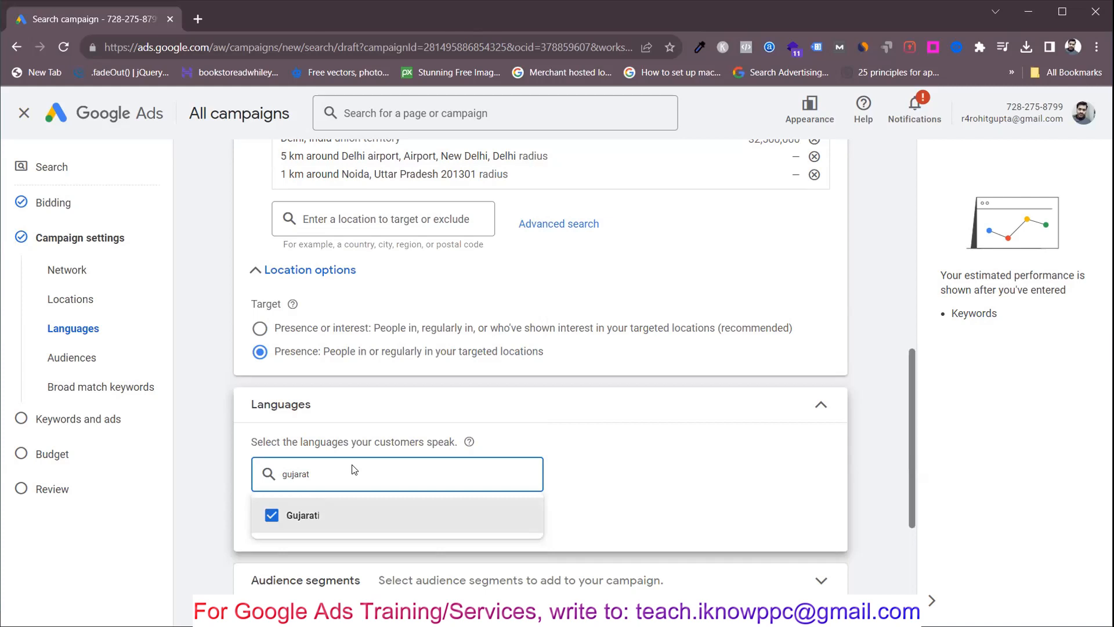
Step: Replace the language search with hindi, add Hindi to the campaign's languages and close the suggestions
key(BackSpace)
key(BackSpace)
key(BackSpace)
key(BackSpace)
key(BackSpace)
key(BackSpace)
key(BackSpace)
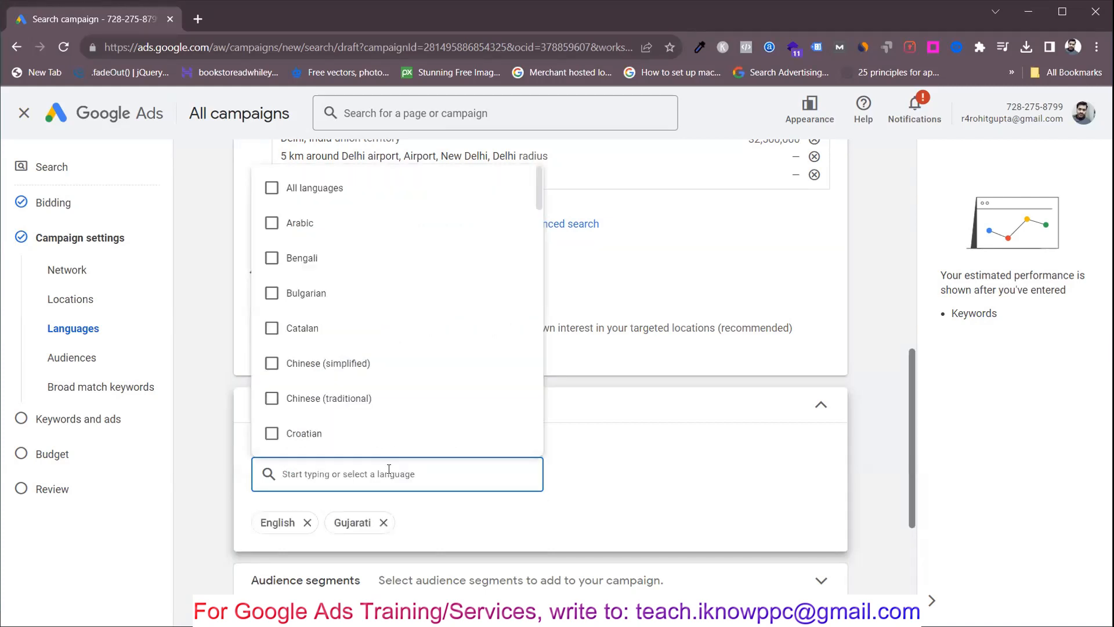
text(hindi)
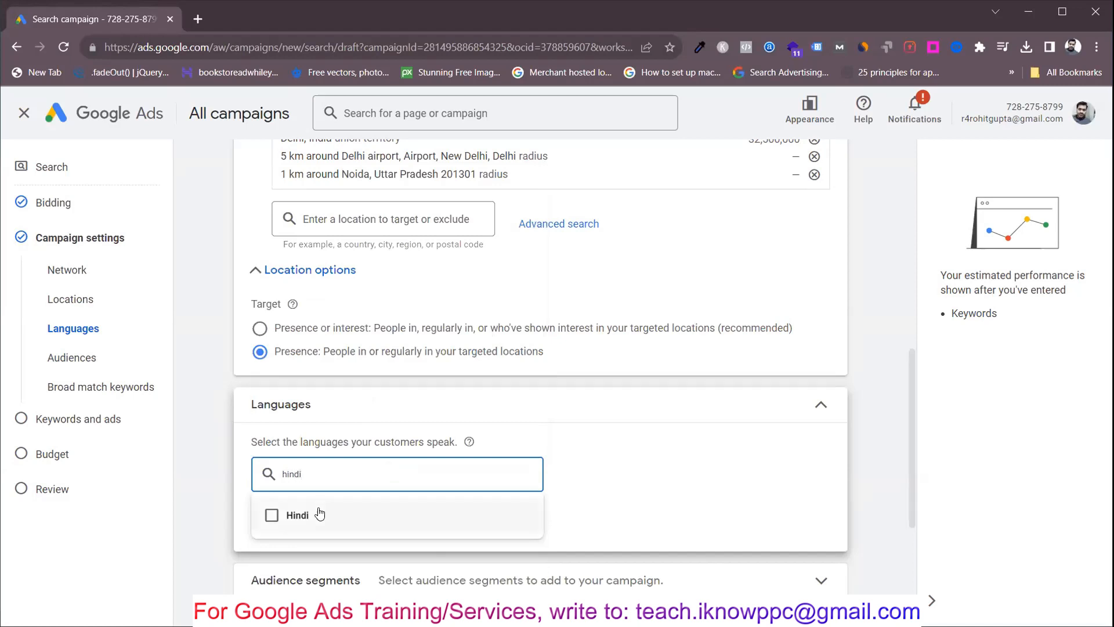
click(319, 514)
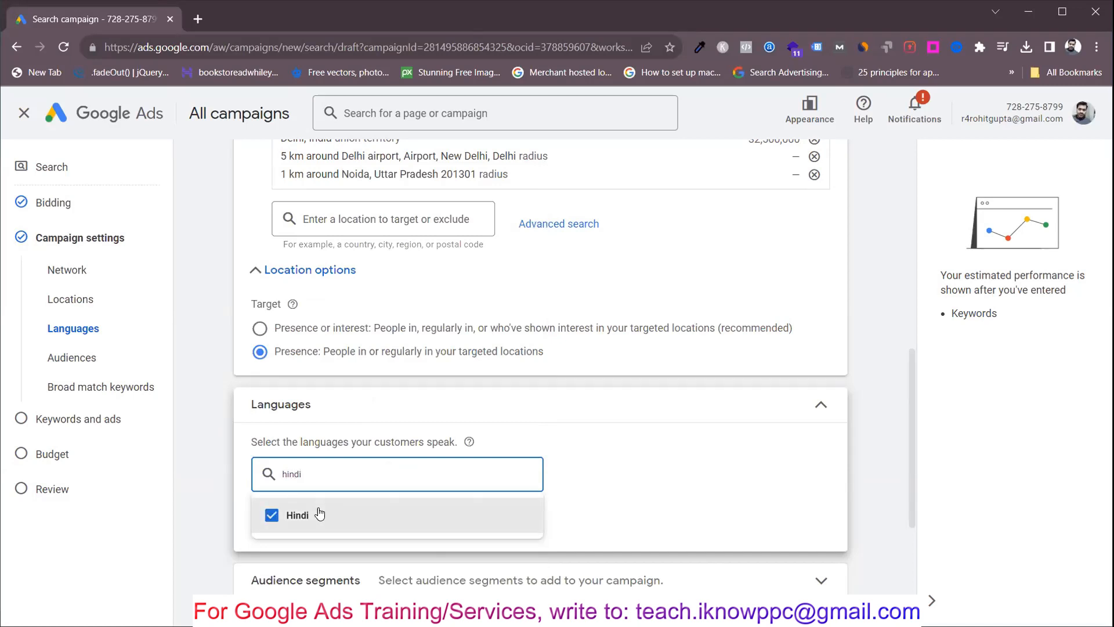
click(677, 469)
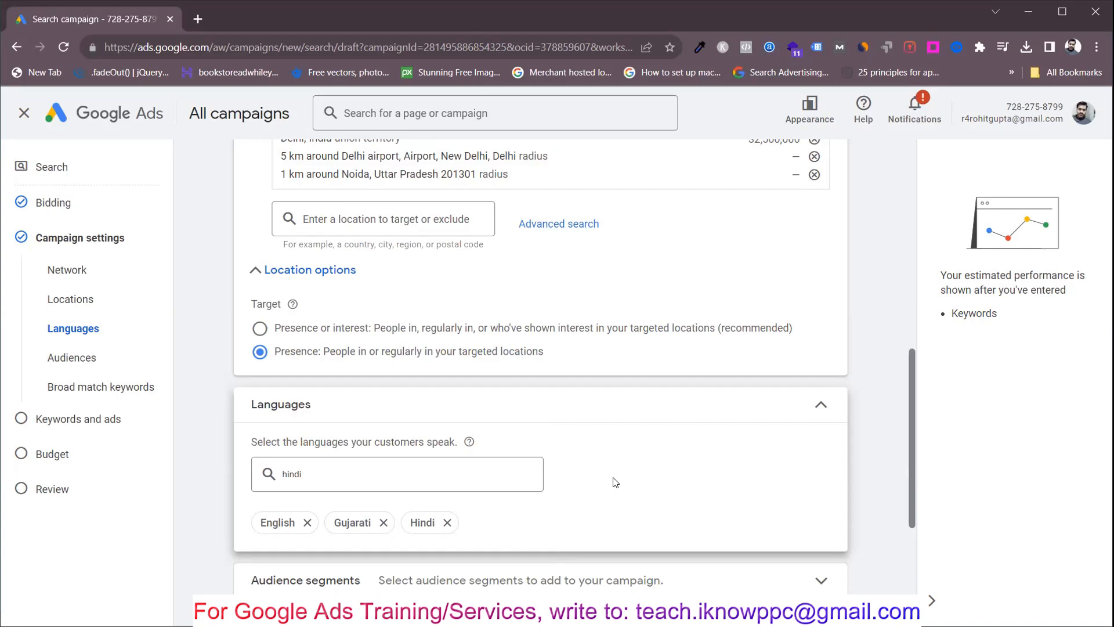
Step: Maximize the browser window
click(1063, 13)
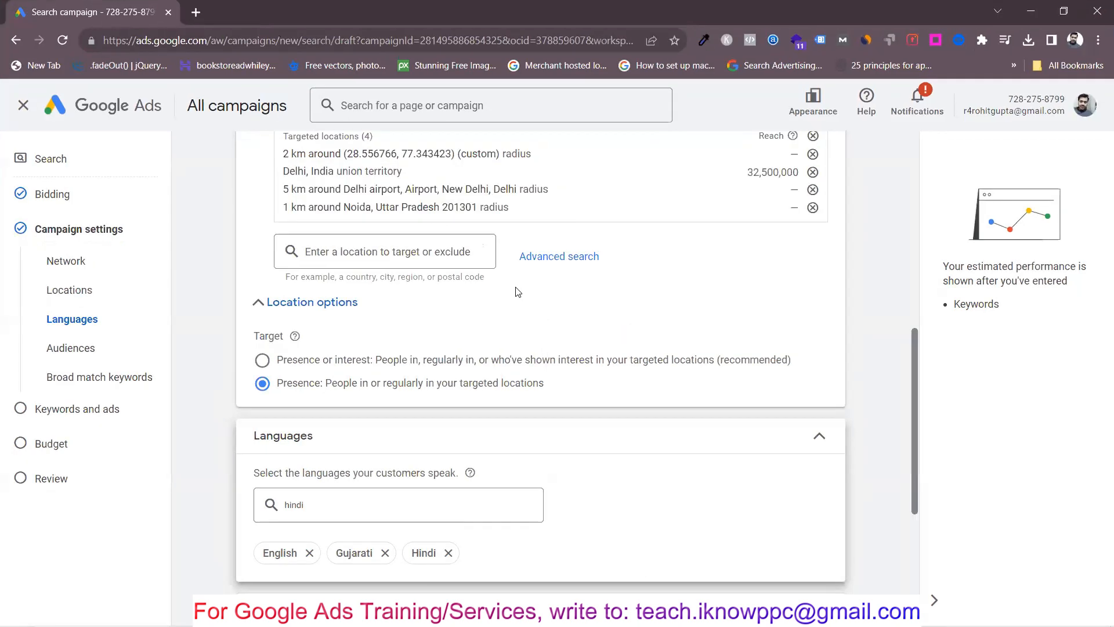
scroll(518, 291, down, 1)
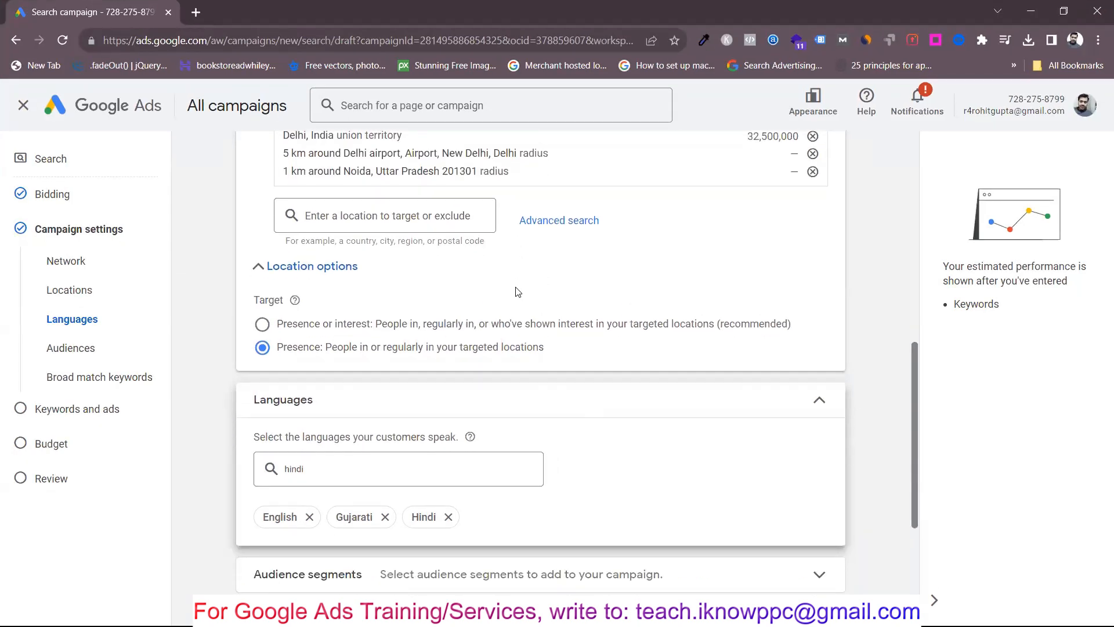